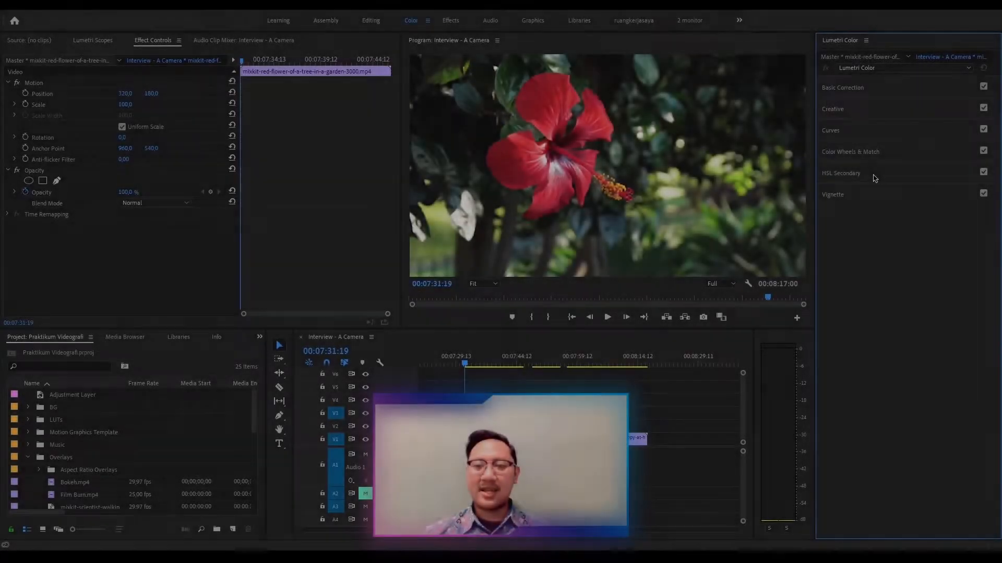
Open the HSL Secondary settings, preview the three timeline clips and return to the start of the red flower clip.
{"action": "left_click", "coordinate": [875, 178]}
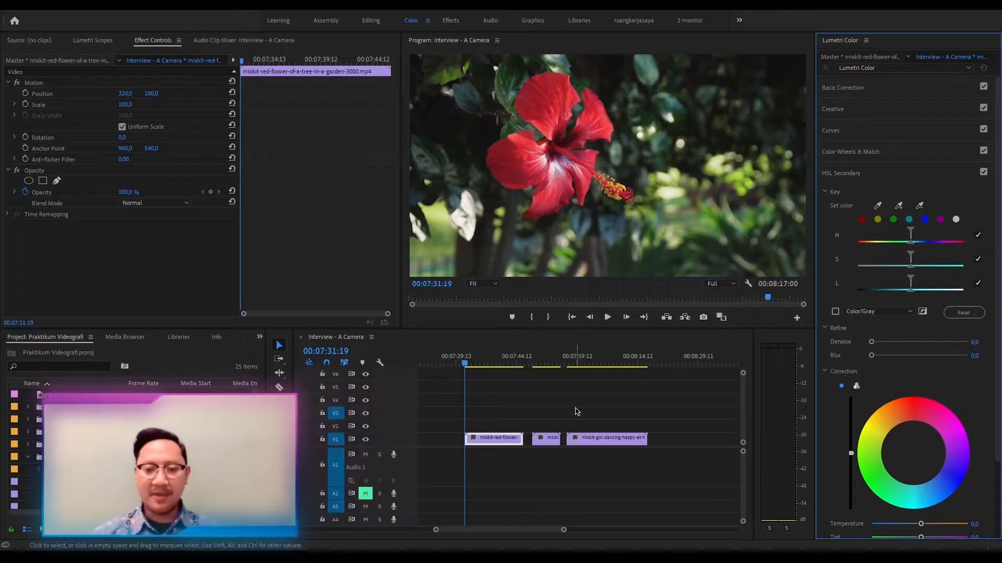
{"action": "left_click", "coordinate": [546, 363]}
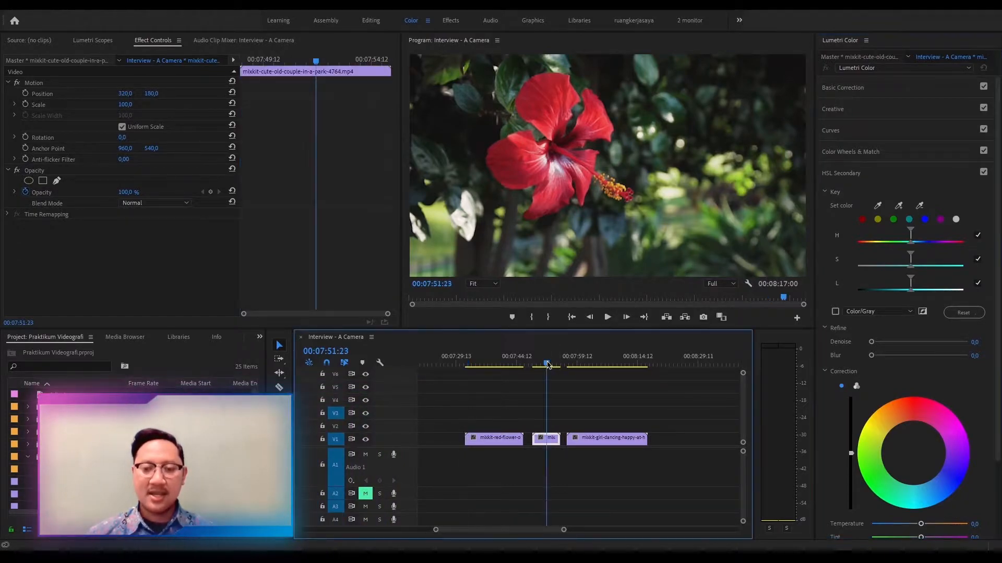
{"action": "left_click", "coordinate": [590, 364]}
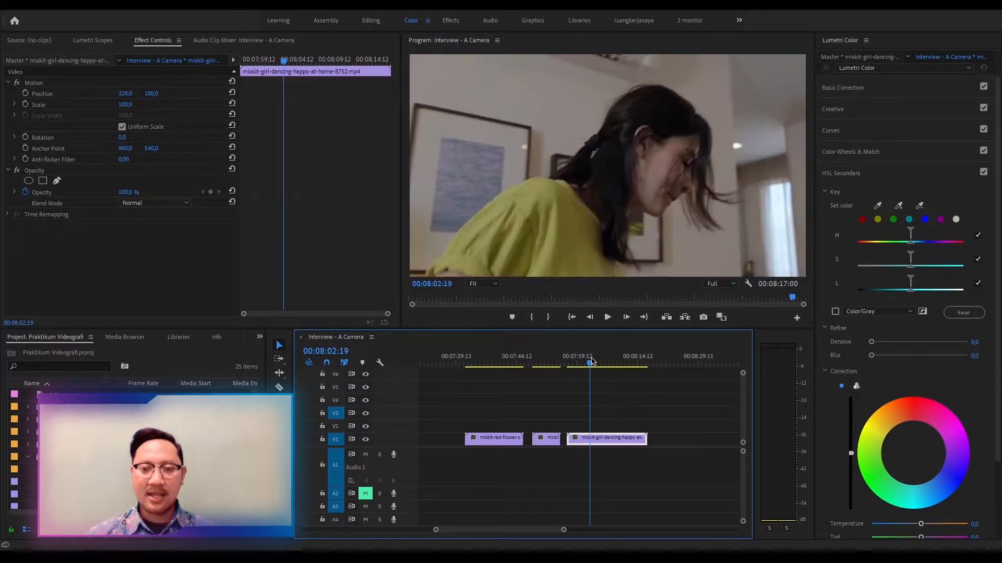
{"action": "left_click", "coordinate": [495, 361]}
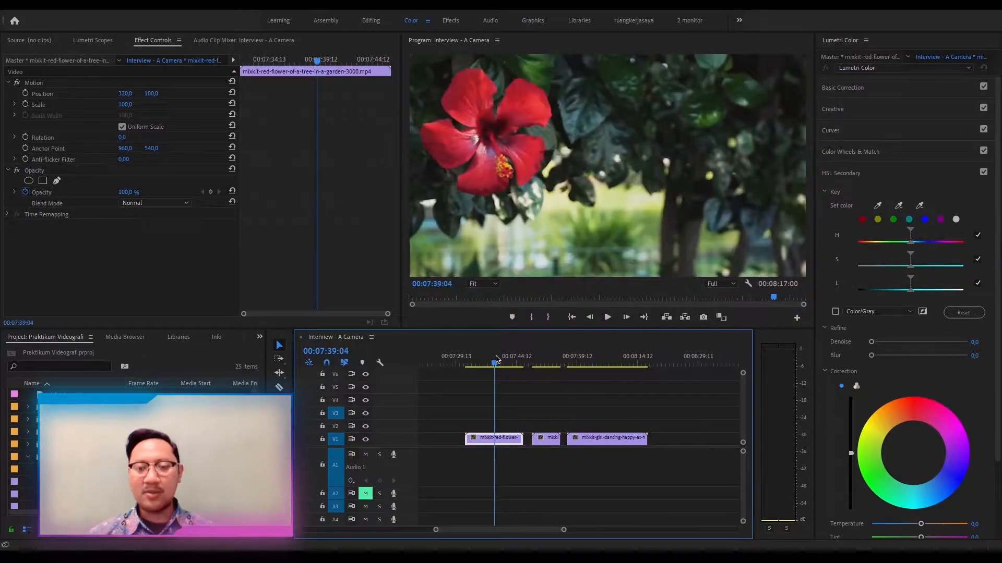
{"action": "key", "text": "Up"}
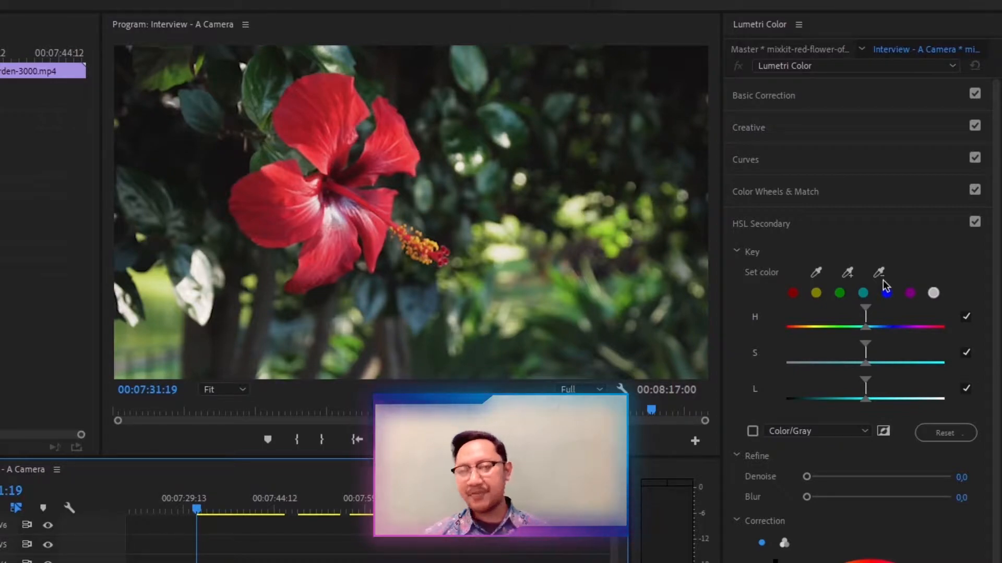
Sample the flower's red petal as the HSL Secondary key color and adjust the hue range with the key mask displayed.
{"action": "left_click", "coordinate": [816, 272]}
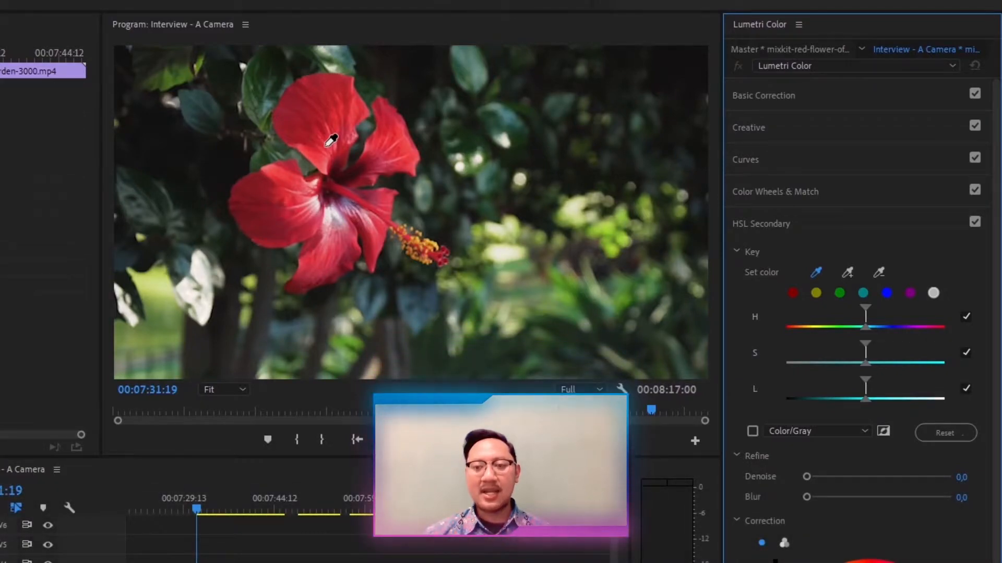
{"action": "left_click", "coordinate": [326, 146]}
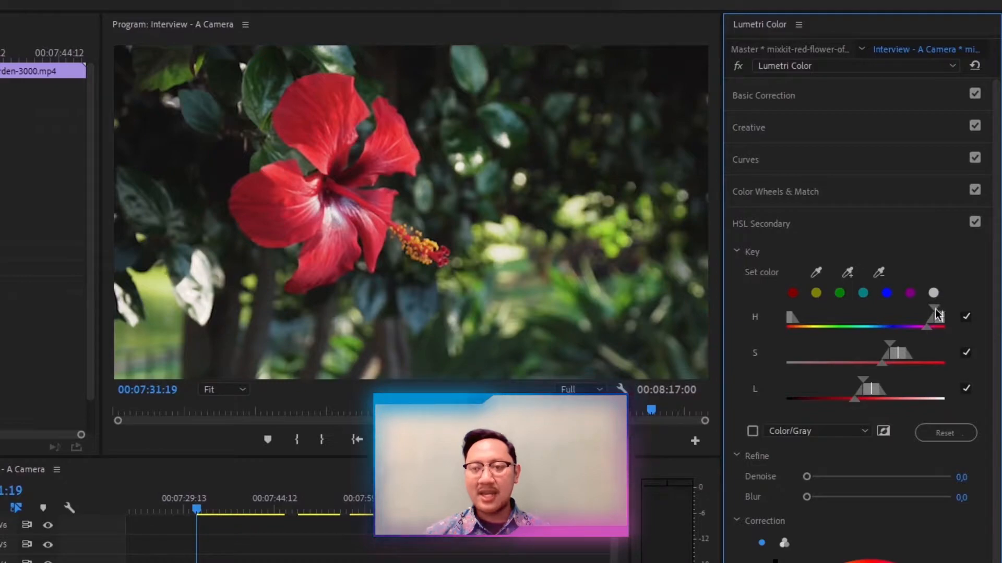
{"action": "left_click_drag", "start_coordinate": [928, 324], "coordinate": [931, 313]}
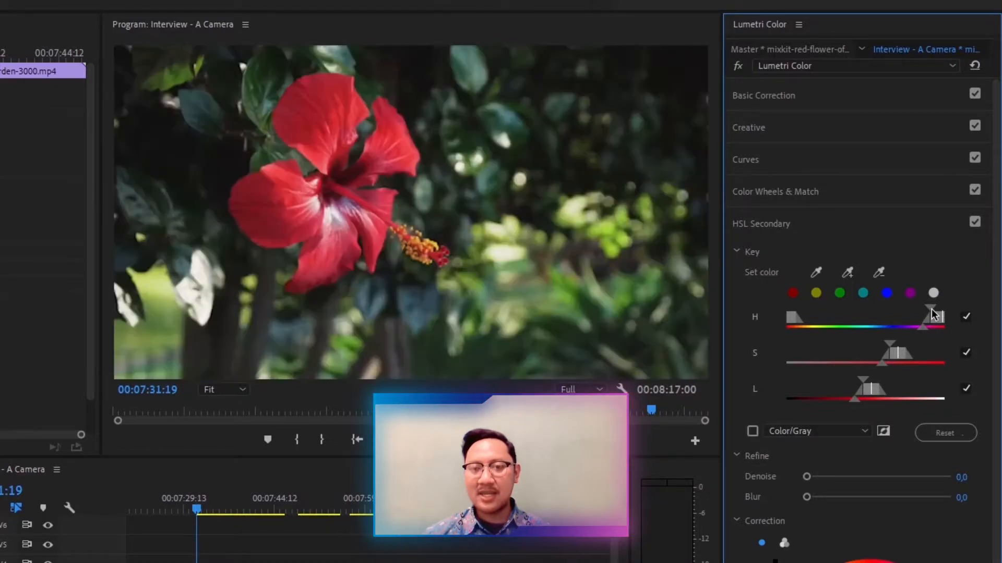
{"action": "left_click", "coordinate": [933, 314]}
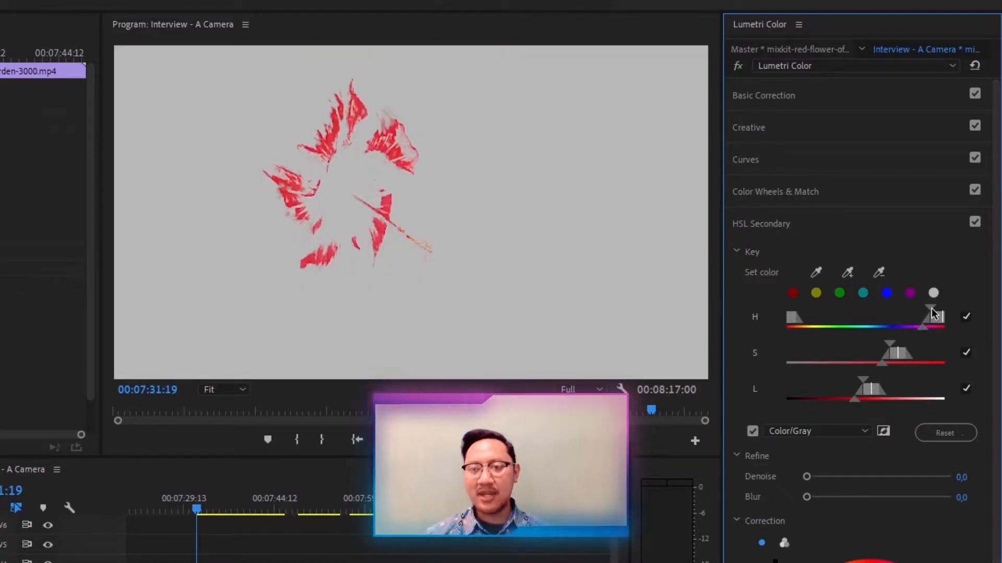
{"action": "left_click_drag", "start_coordinate": [933, 313], "coordinate": [915, 331]}
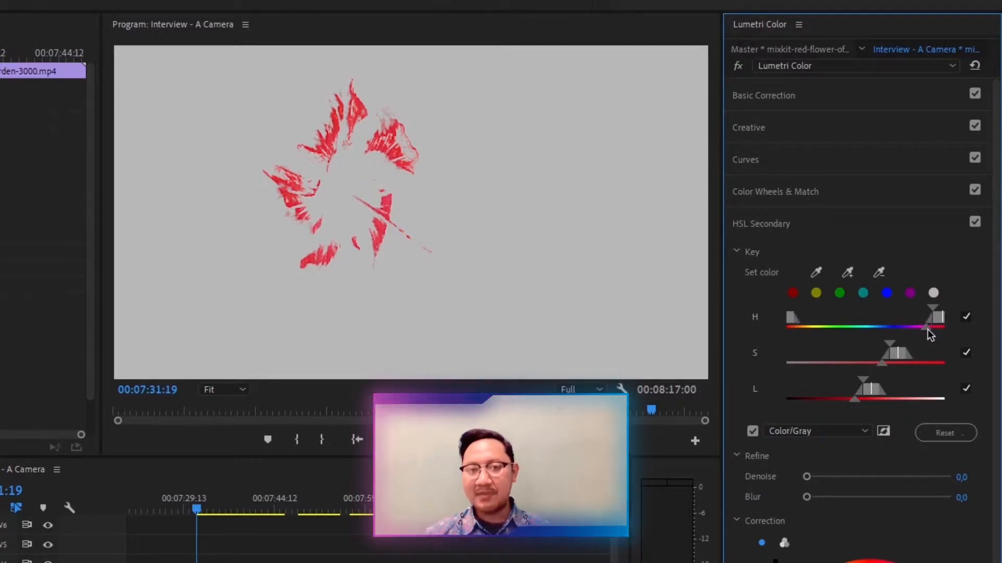
{"action": "mouse_move", "coordinate": [915, 331]}
{"action": "left_mouse_down"}
{"action": "mouse_move", "coordinate": [924, 329]}
{"action": "mouse_move", "coordinate": [903, 334]}
{"action": "mouse_move", "coordinate": [926, 333]}
{"action": "mouse_move", "coordinate": [901, 333]}
{"action": "mouse_move", "coordinate": [927, 332]}
{"action": "left_mouse_up"}
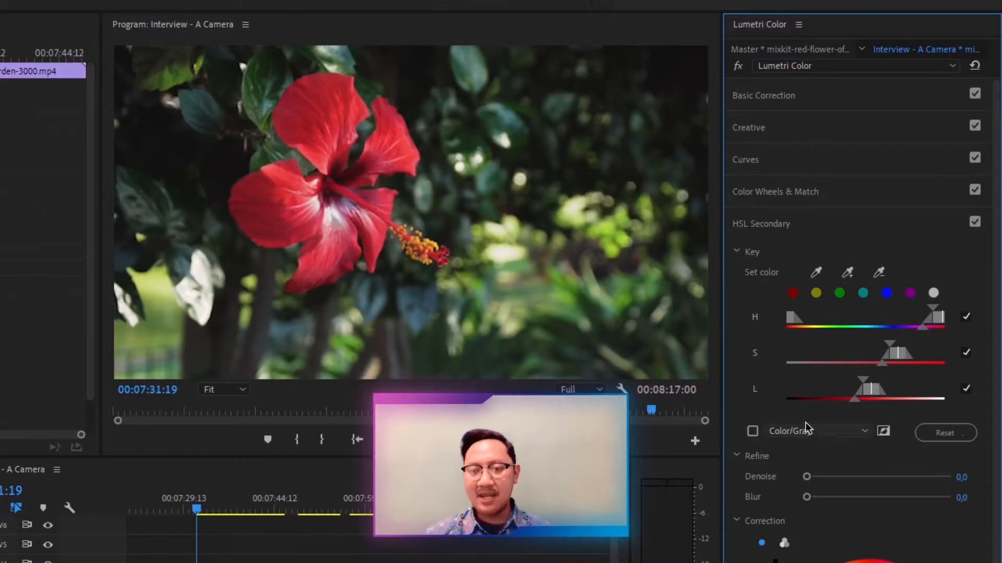
Compare the key mask in White/Black and Color/Gray views with the original image, ending on Color/Gray.
{"action": "left_click", "coordinate": [753, 433]}
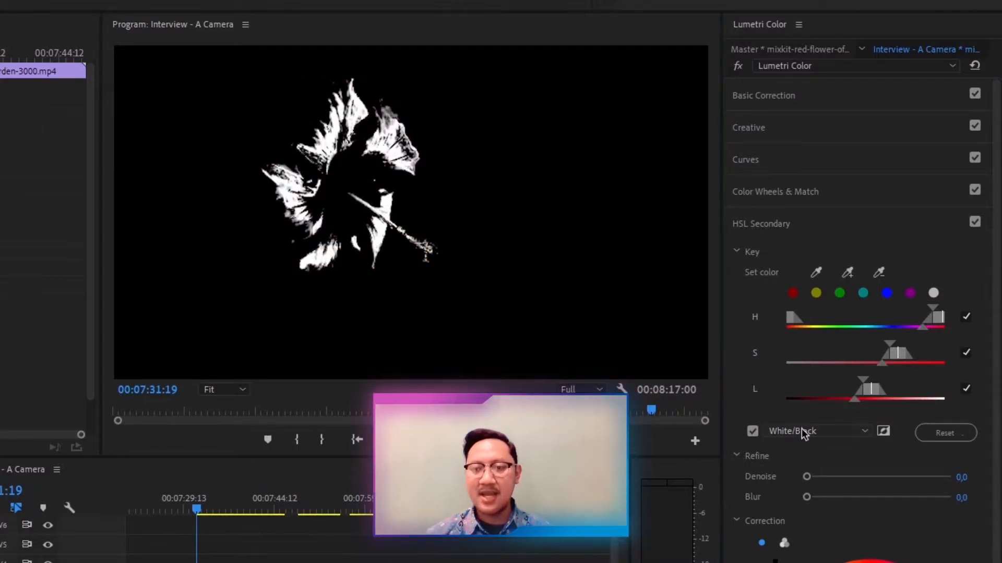
{"action": "left_click", "coordinate": [803, 444]}
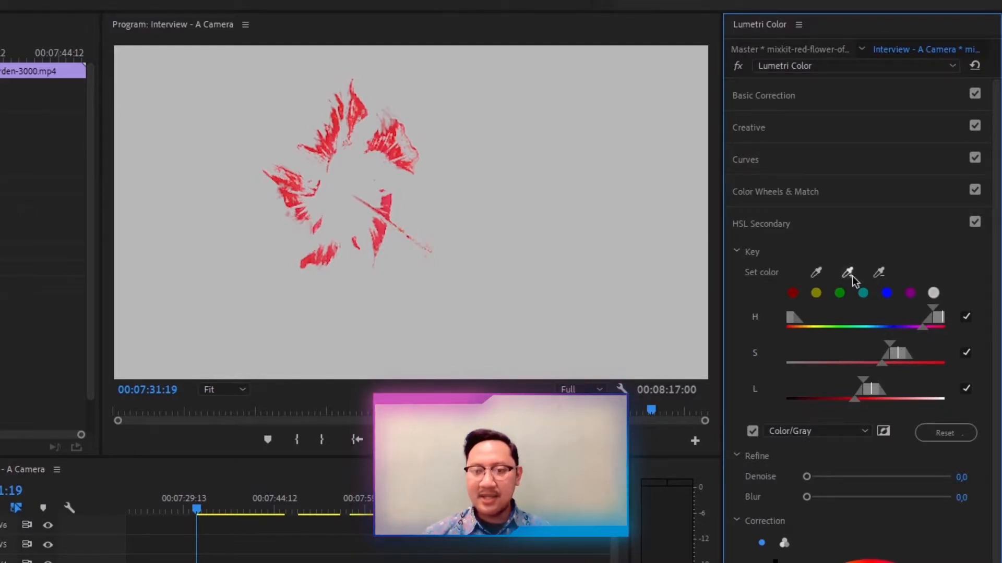
{"action": "left_click", "coordinate": [753, 432]}
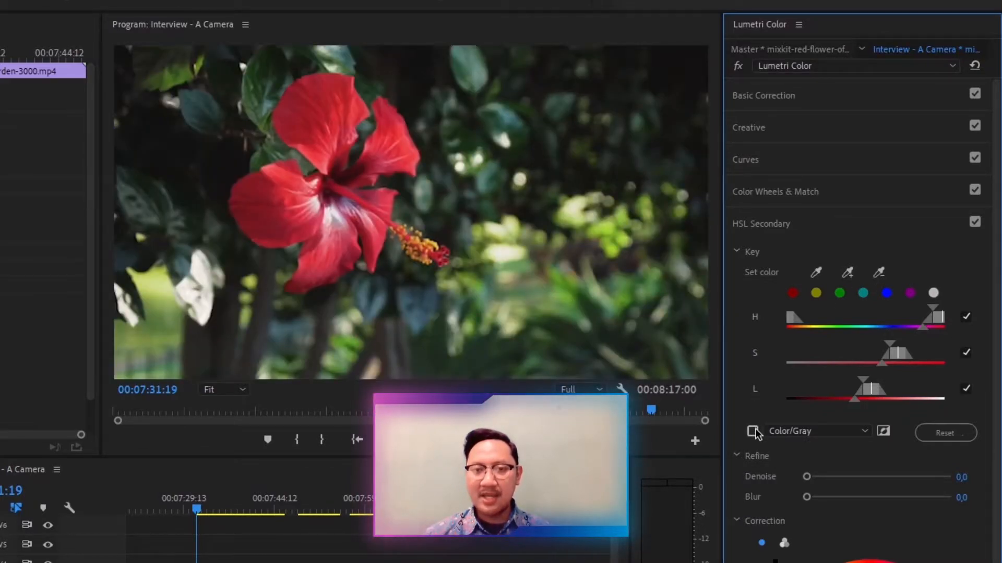
{"action": "left_click", "coordinate": [753, 432]}
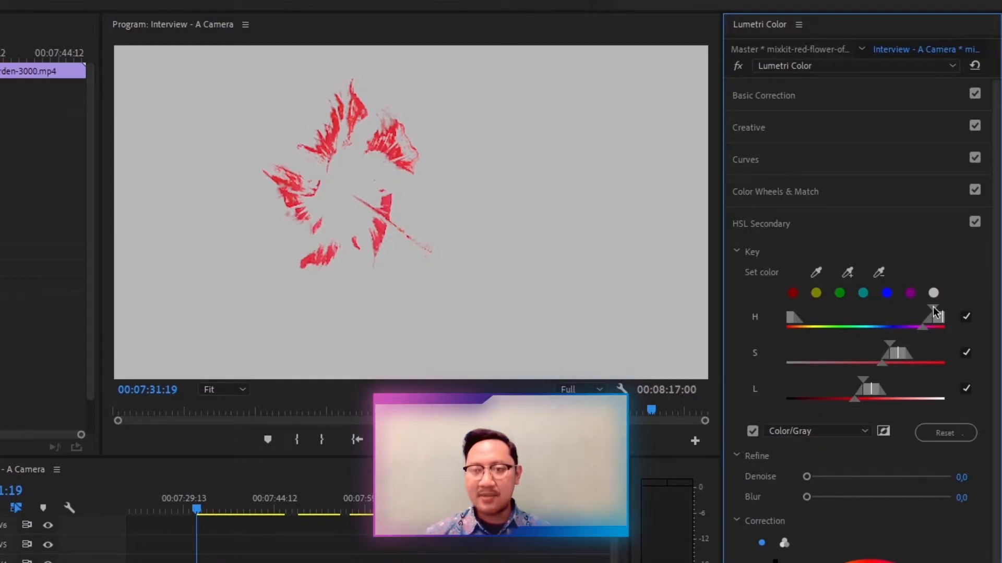
Tighten the key's hue range slightly and widen its saturation and luminance ranges to isolate the whole red flower.
{"action": "mouse_move", "coordinate": [933, 312]}
{"action": "left_mouse_down"}
{"action": "mouse_move", "coordinate": [903, 312]}
{"action": "mouse_move", "coordinate": [942, 308]}
{"action": "mouse_move", "coordinate": [923, 305]}
{"action": "left_mouse_up"}
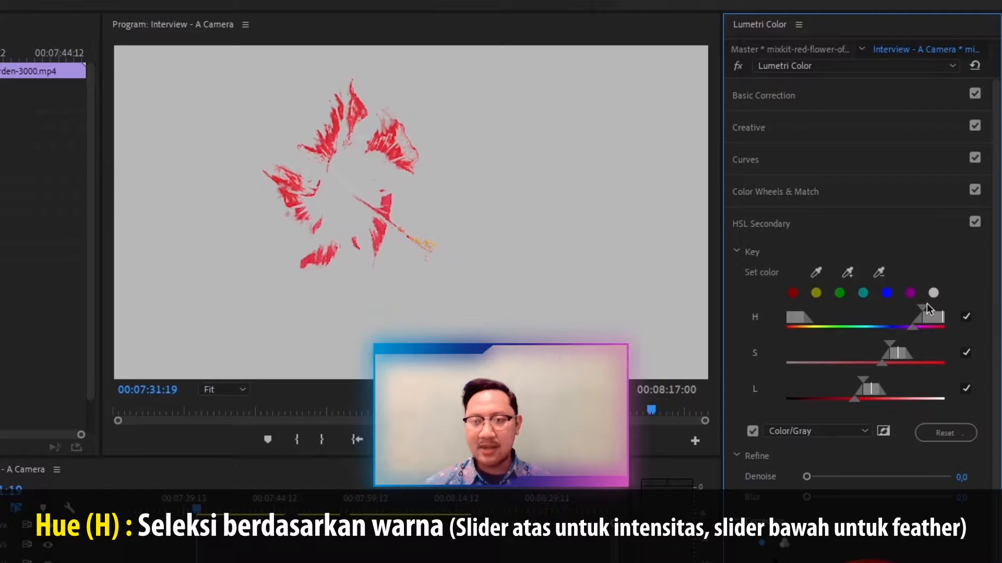
{"action": "mouse_move", "coordinate": [922, 311]}
{"action": "left_mouse_down"}
{"action": "mouse_move", "coordinate": [944, 315]}
{"action": "mouse_move", "coordinate": [918, 308]}
{"action": "mouse_move", "coordinate": [932, 308]}
{"action": "left_mouse_up"}
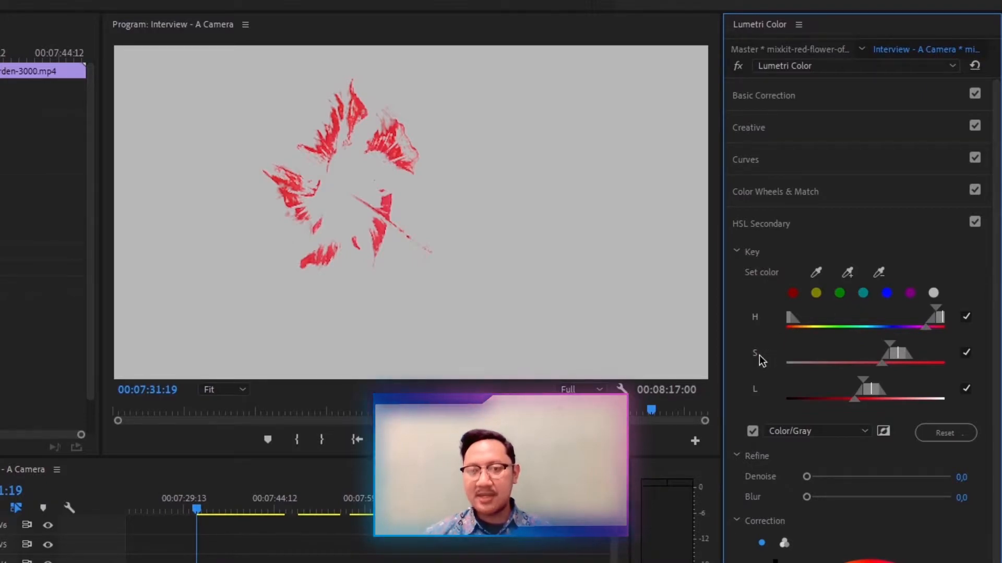
{"action": "left_click_drag", "start_coordinate": [890, 345], "coordinate": [838, 352]}
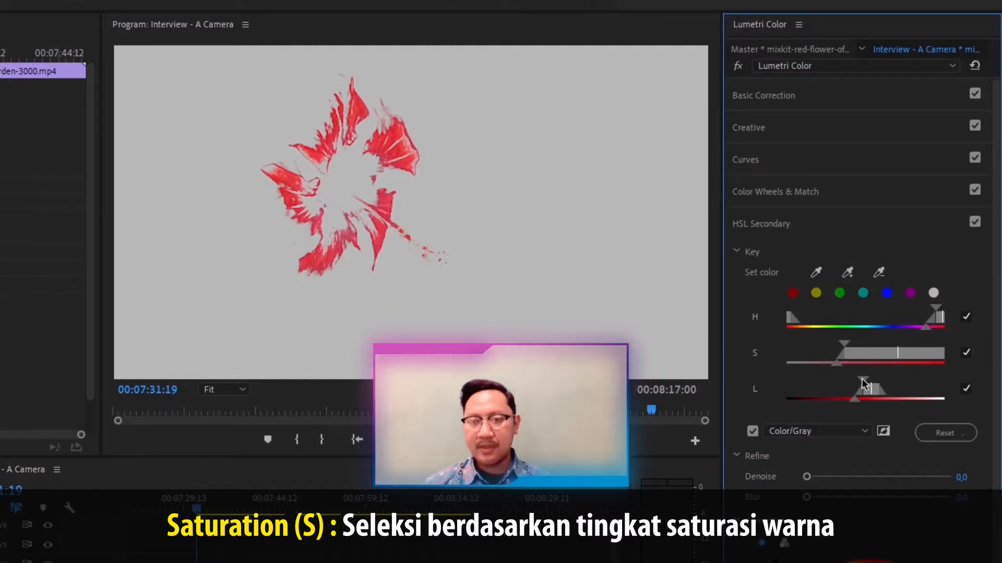
{"action": "left_click_drag", "start_coordinate": [837, 365], "coordinate": [793, 406]}
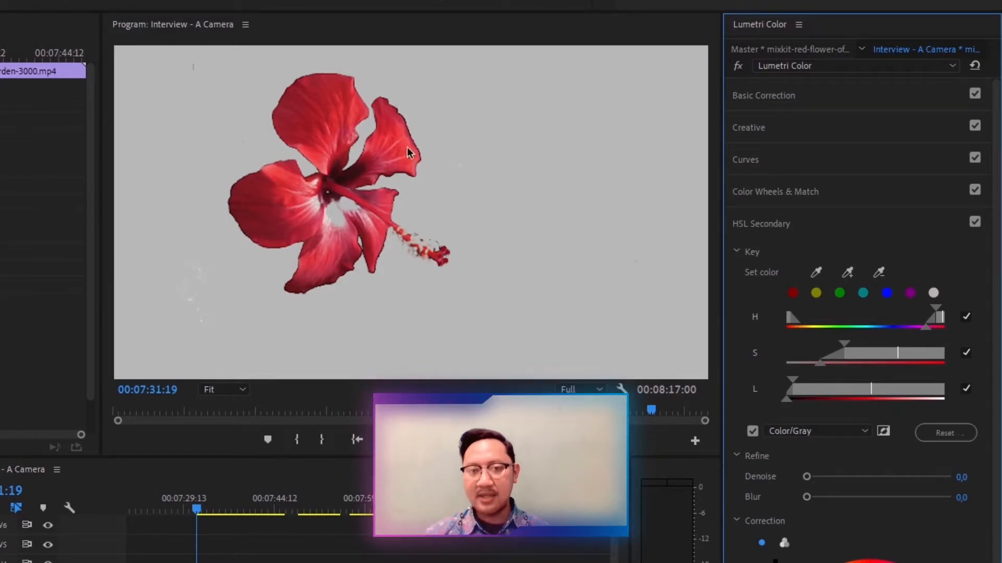
{"action": "left_click", "coordinate": [752, 433]}
{"action": "left_click", "coordinate": [752, 433]}
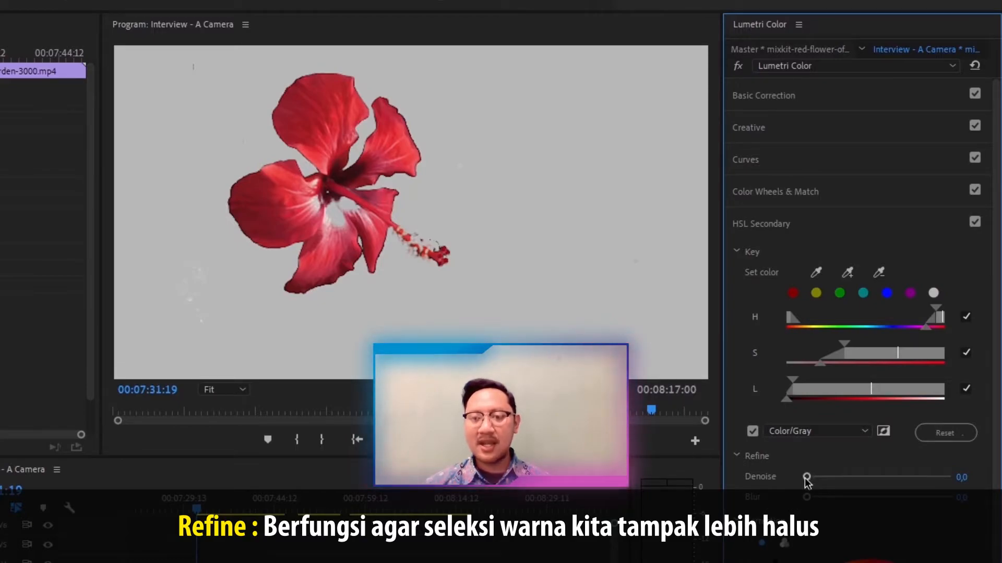
Refine the flower's color key with Denoise at 58.4 and Blur at 0.5.
{"action": "left_click_drag", "start_coordinate": [806, 478], "coordinate": [848, 479]}
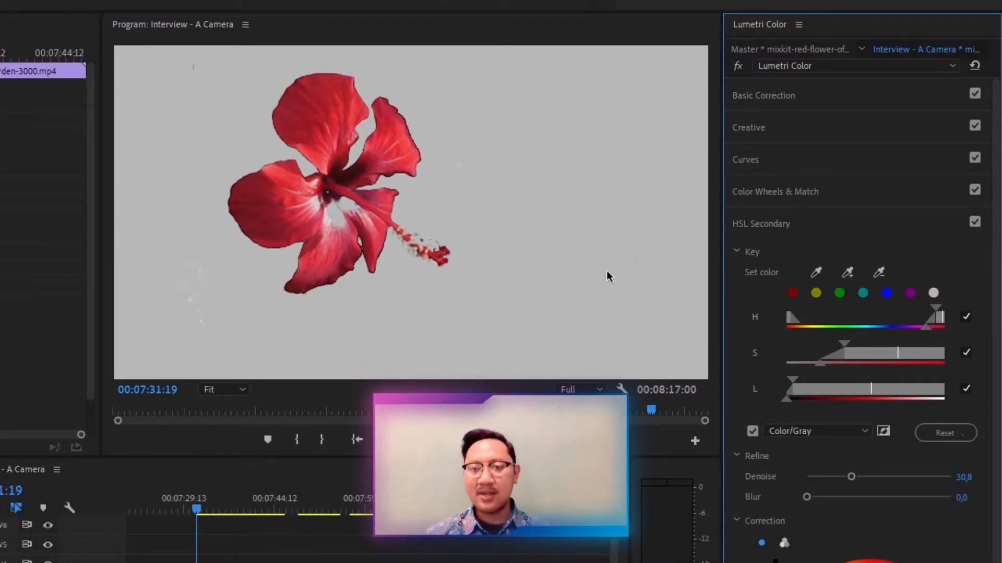
{"action": "left_click_drag", "start_coordinate": [852, 478], "coordinate": [889, 483]}
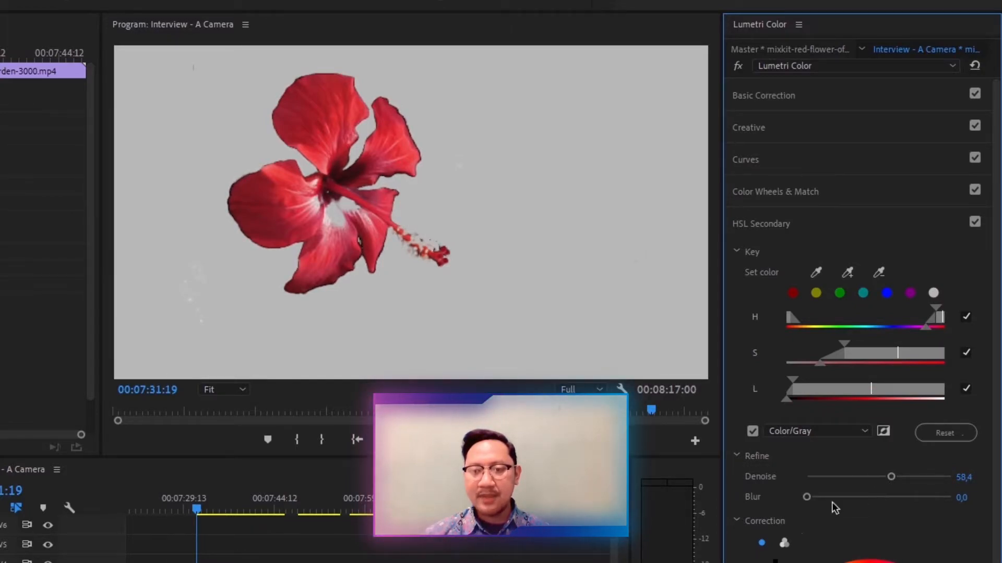
{"action": "mouse_move", "coordinate": [808, 499]}
{"action": "left_mouse_down"}
{"action": "mouse_move", "coordinate": [833, 500]}
{"action": "mouse_move", "coordinate": [808, 500]}
{"action": "left_mouse_up"}
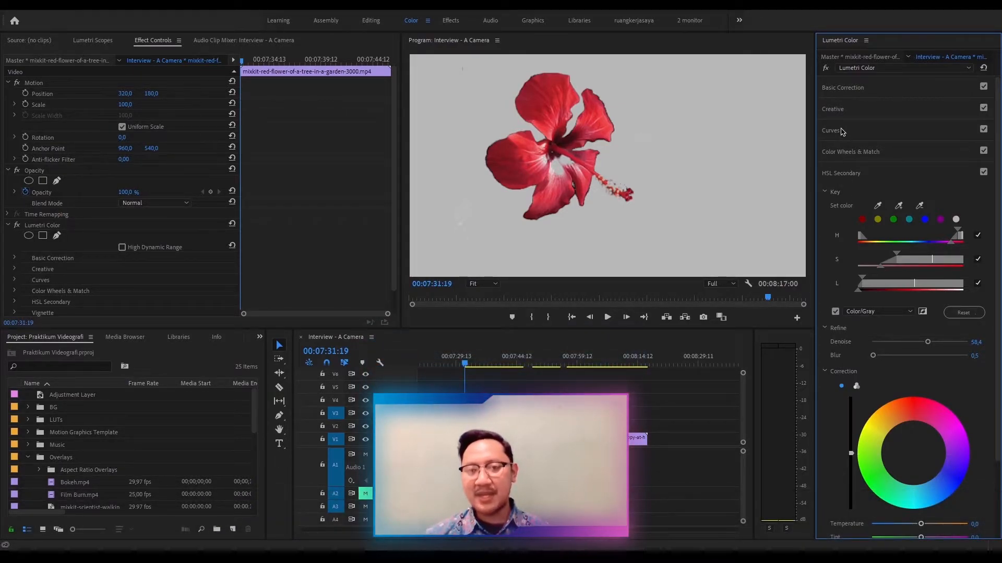
Shift the keyed red toward yellow-orange on the correction color wheel and raise its brightness slightly.
{"action": "left_click", "coordinate": [862, 219]}
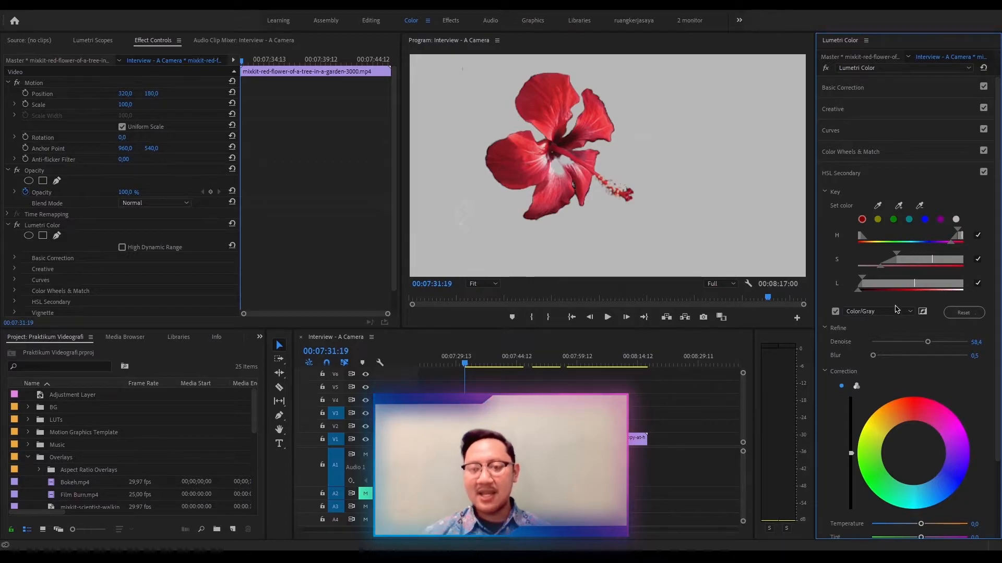
{"action": "left_click", "coordinate": [913, 453]}
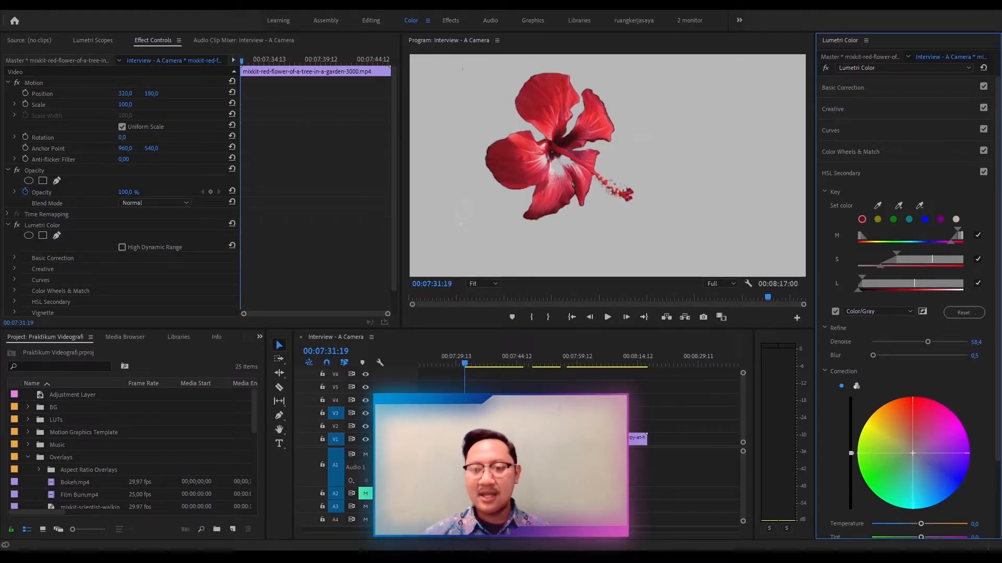
{"action": "left_click_drag", "start_coordinate": [912, 452], "coordinate": [915, 431]}
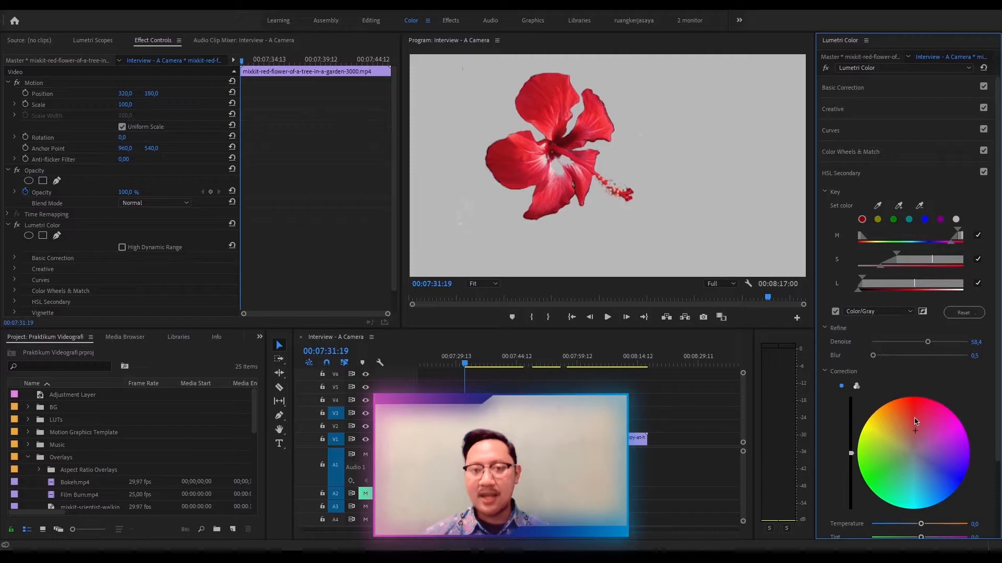
{"action": "left_click_drag", "start_coordinate": [915, 433], "coordinate": [889, 451]}
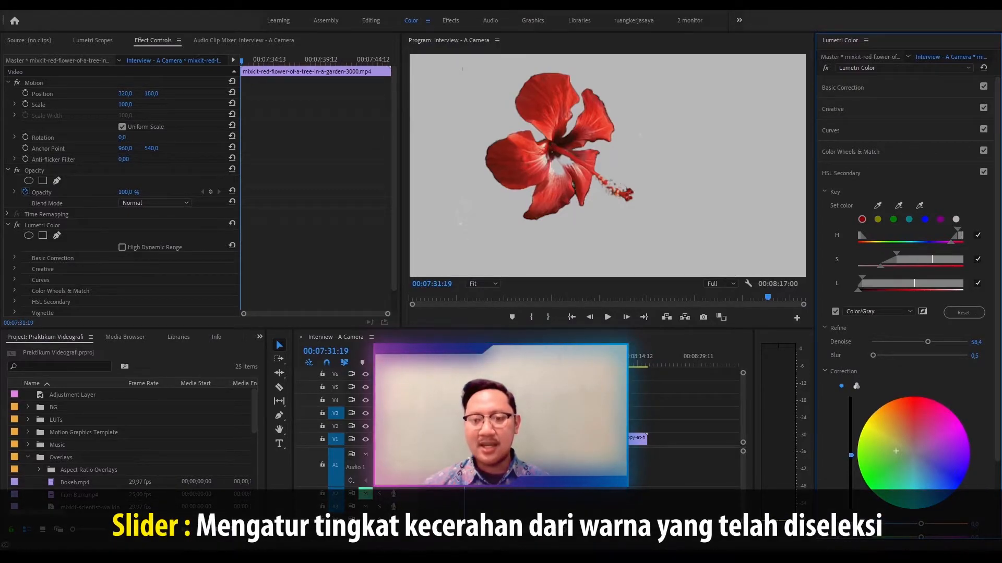
{"action": "left_click_drag", "start_coordinate": [850, 459], "coordinate": [851, 483]}
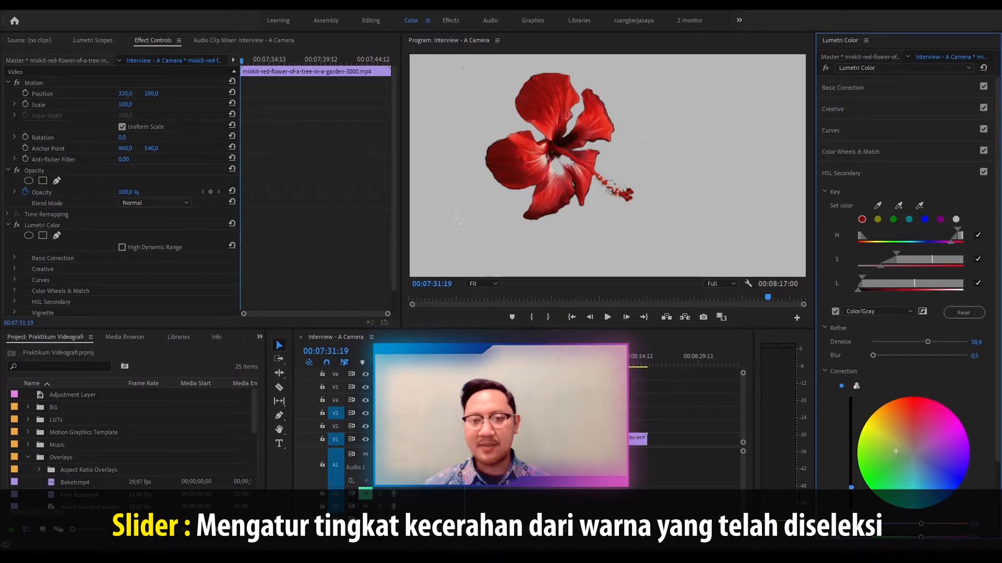
{"action": "left_click_drag", "start_coordinate": [851, 479], "coordinate": [851, 435]}
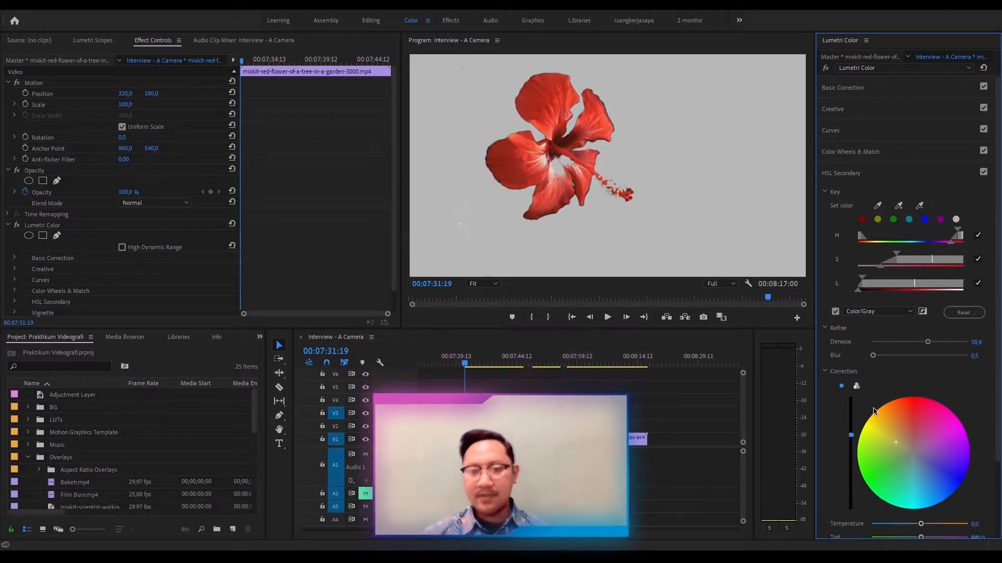
Compare the three-way Midtones, Shadows and Highlights correction wheels with the single wheel, ending on the single wheel.
{"action": "left_click", "coordinate": [856, 387]}
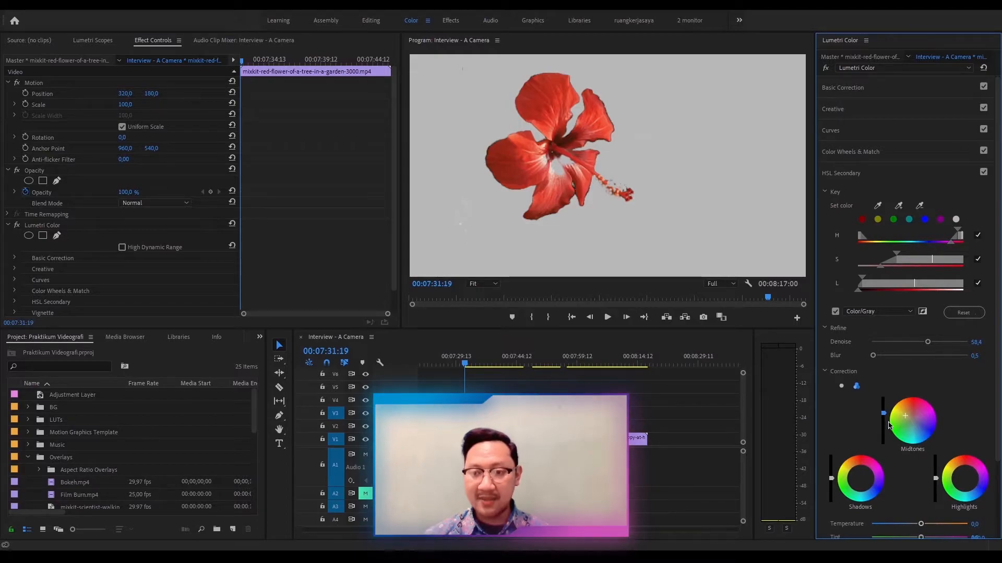
{"action": "left_click", "coordinate": [841, 387]}
{"action": "left_click", "coordinate": [856, 387]}
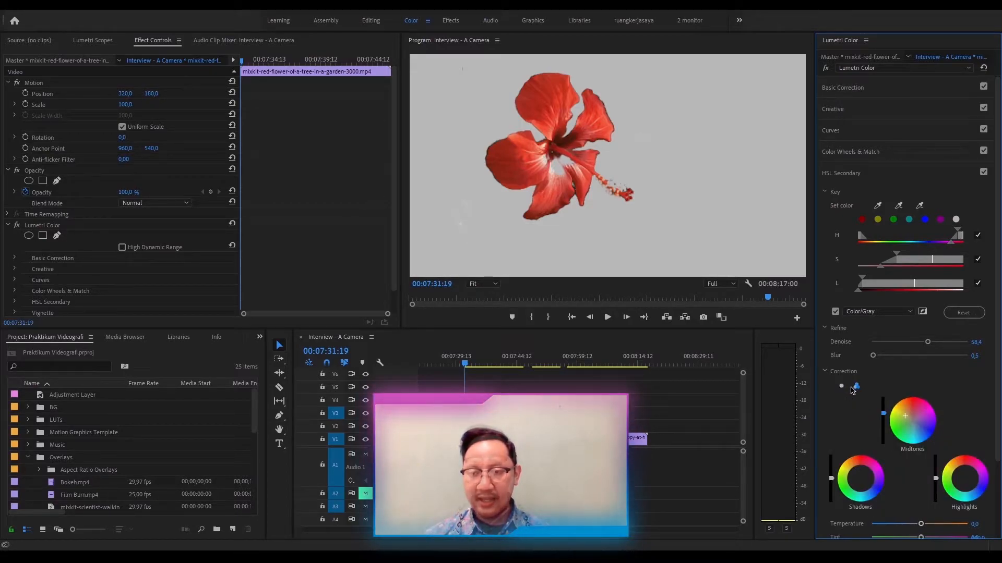
{"action": "left_click", "coordinate": [841, 387]}
Set the keyed color's Temperature to about -8, Tint 10.3, Contrast 15.7, Sharpen about 31 and Saturation 94.1, and turn off the mask preview.
{"action": "scroll", "coordinate": [851, 389], "scroll_direction": "down", "scroll_amount": 2}
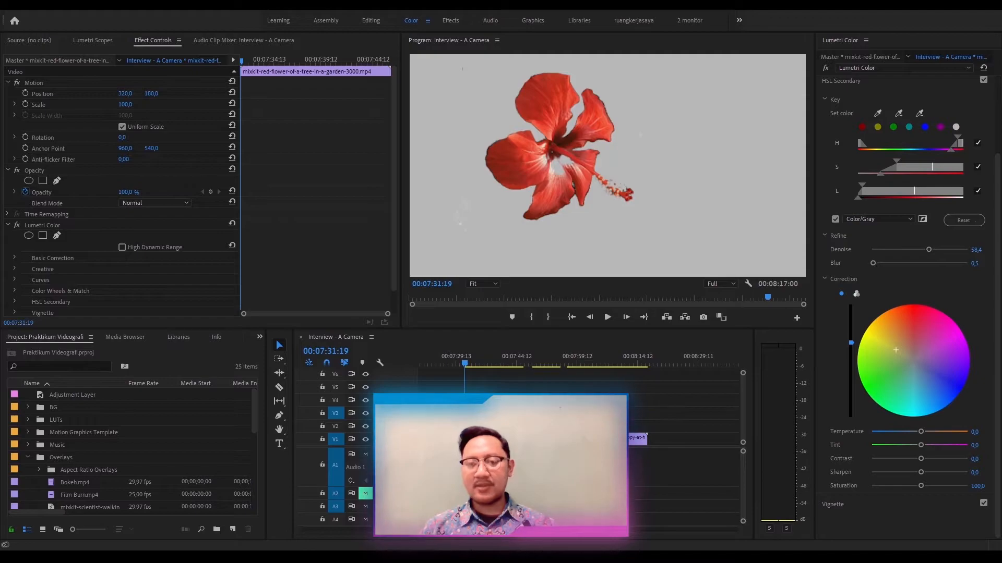
{"action": "left_click", "coordinate": [921, 432]}
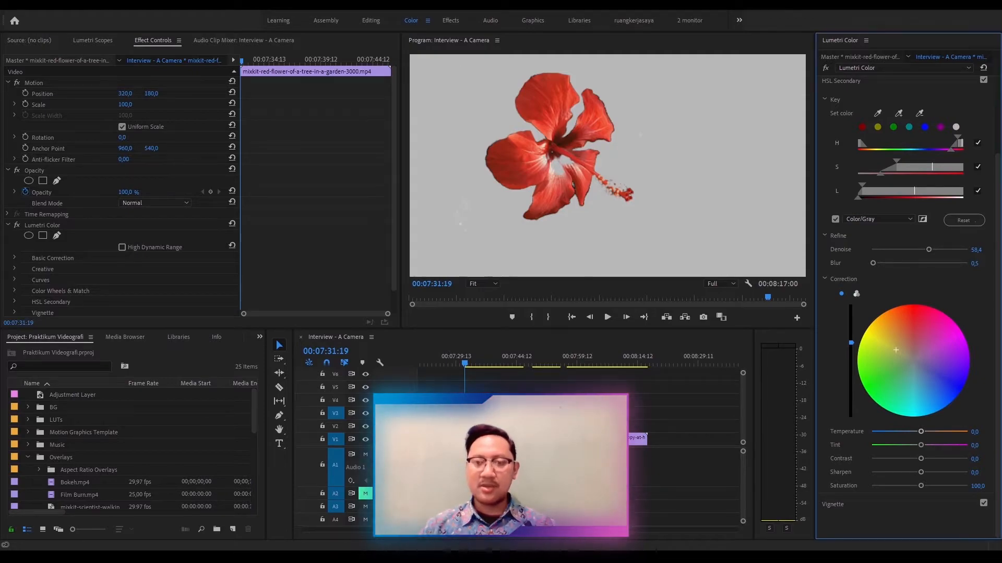
{"action": "left_click_drag", "start_coordinate": [919, 433], "coordinate": [934, 473]}
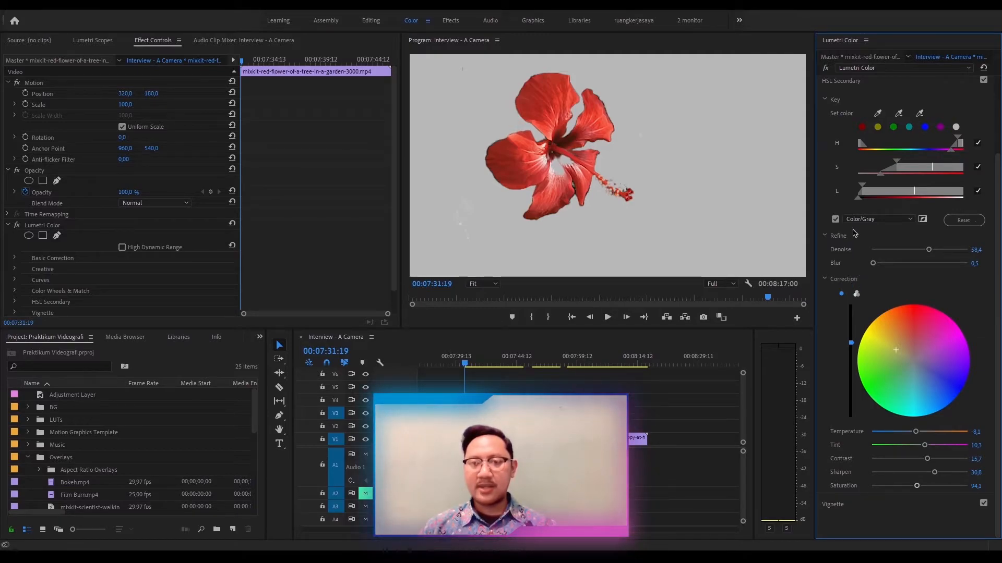
{"action": "left_click", "coordinate": [836, 219]}
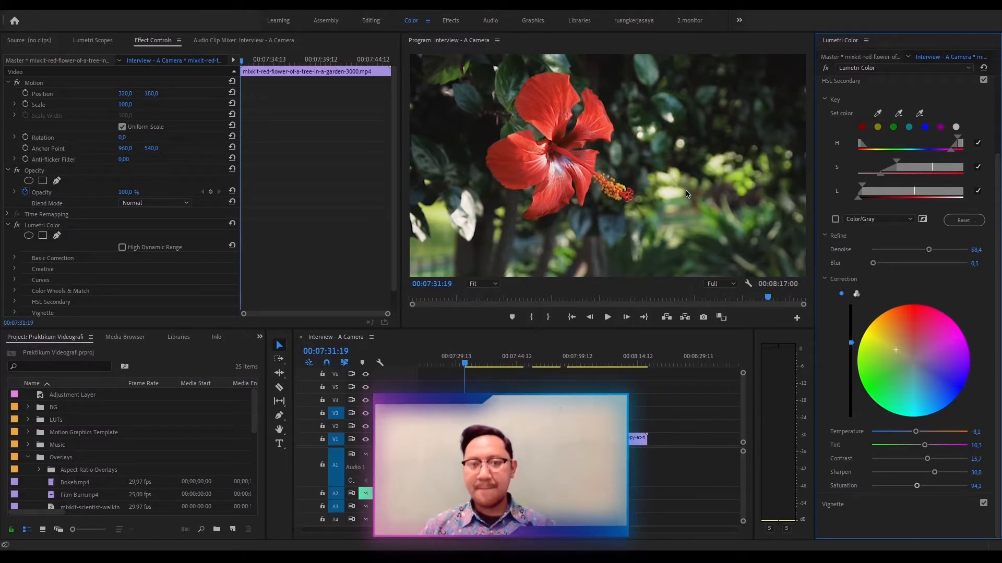
Compare the flower clip with the HSL Secondary correction off and on, and play the clip back with it enabled.
{"action": "left_click", "coordinate": [984, 81]}
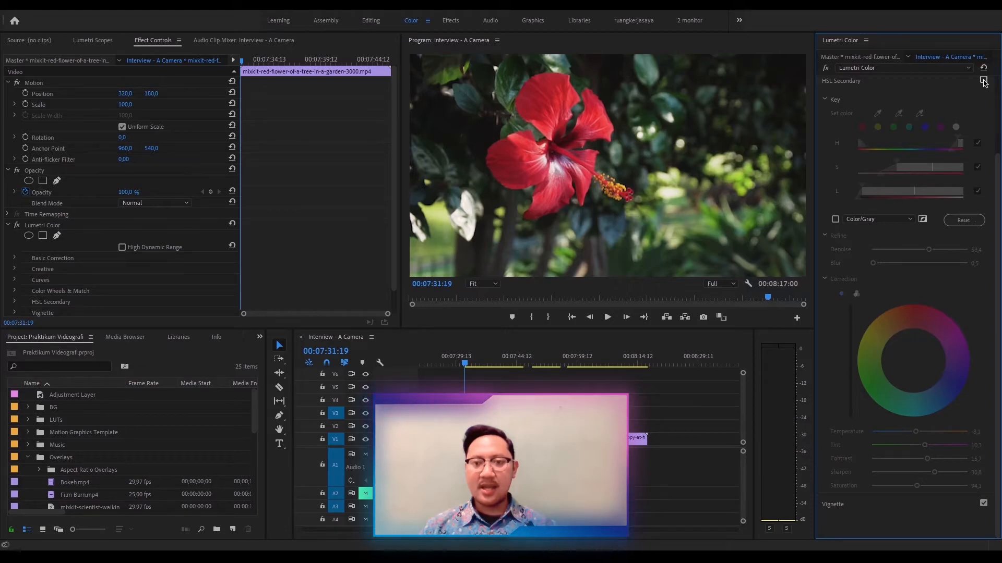
{"action": "left_click", "coordinate": [984, 81]}
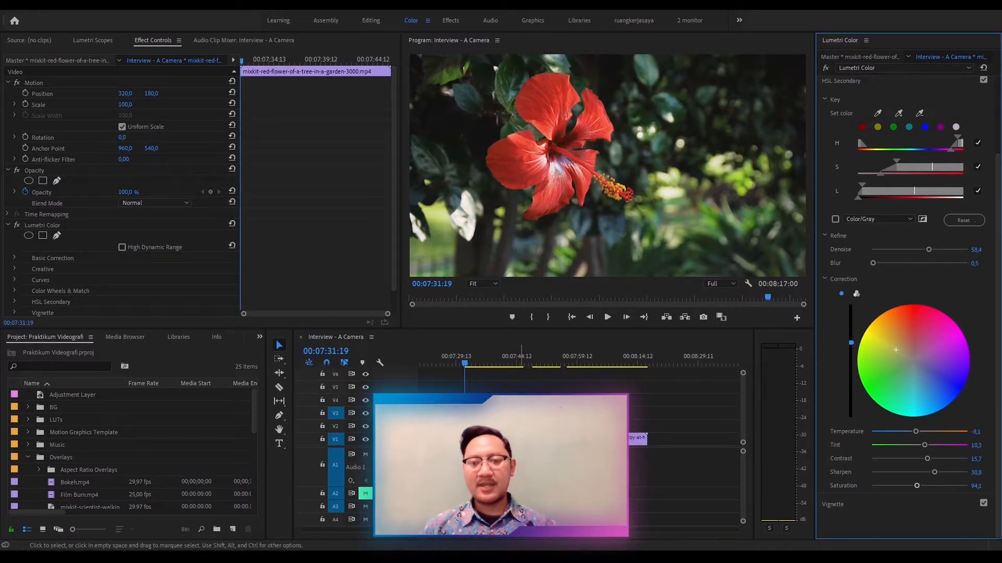
{"action": "key", "text": "space"}
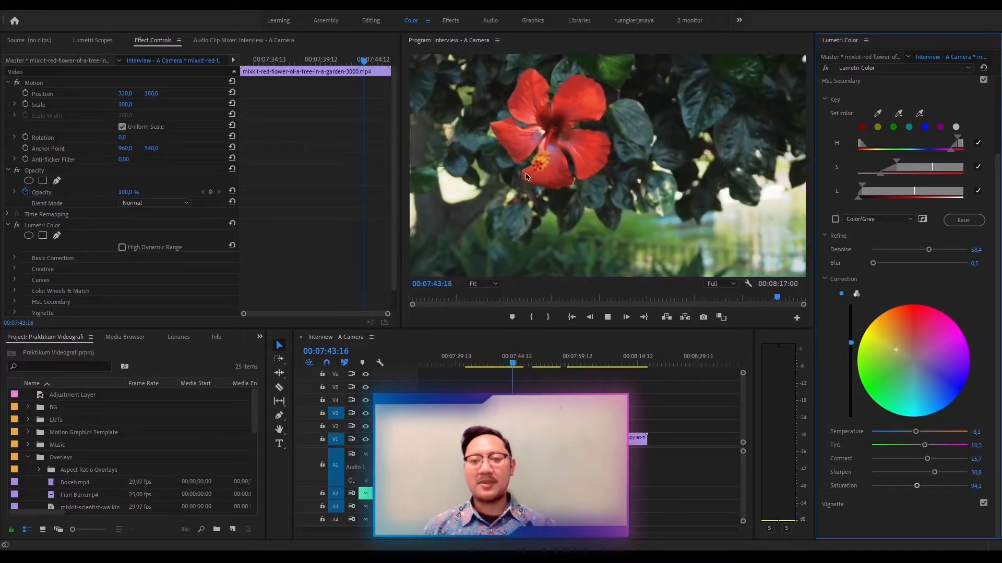
{"action": "key", "text": "space"}
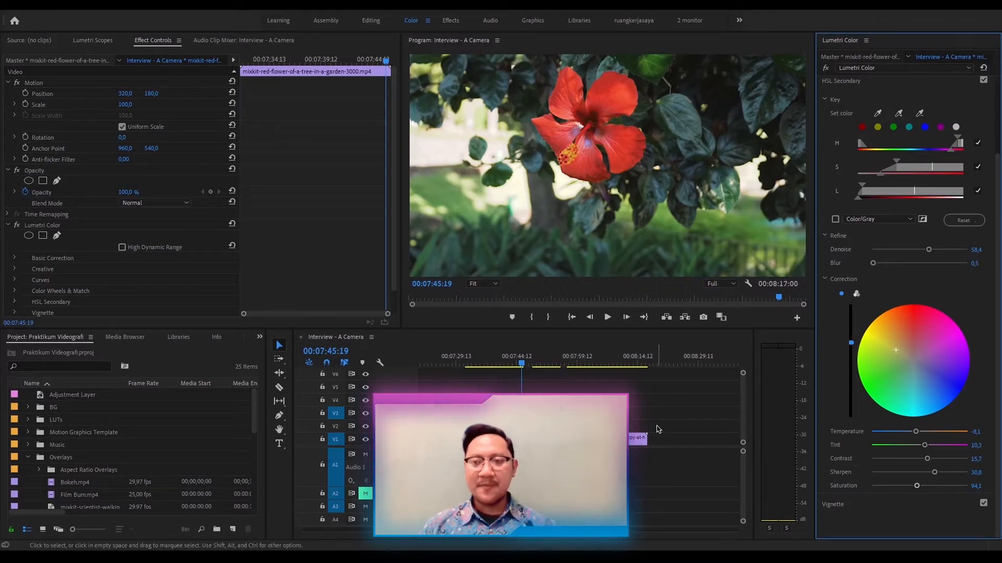
Key the woman's mustard cardigan in the old couple clip by sampling its color, showing the Color/Gray mask and adding more of its tones.
{"action": "left_click", "coordinate": [541, 365]}
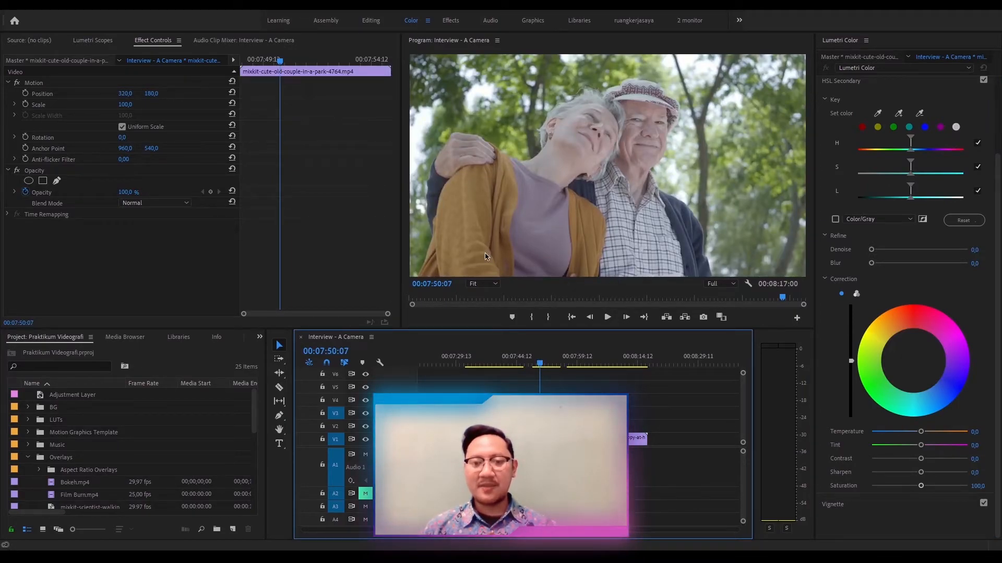
{"action": "left_click", "coordinate": [878, 113]}
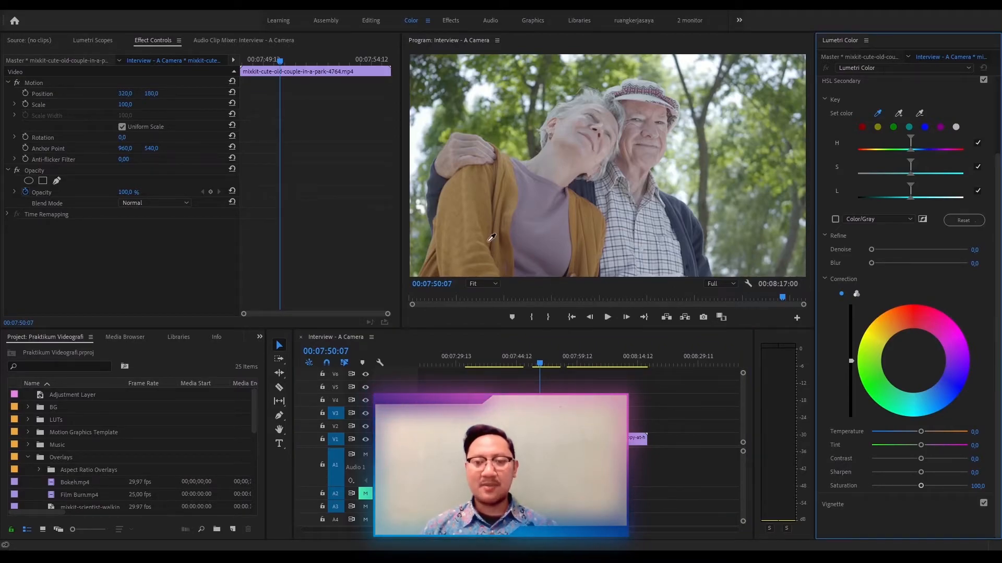
{"action": "left_click", "coordinate": [483, 212]}
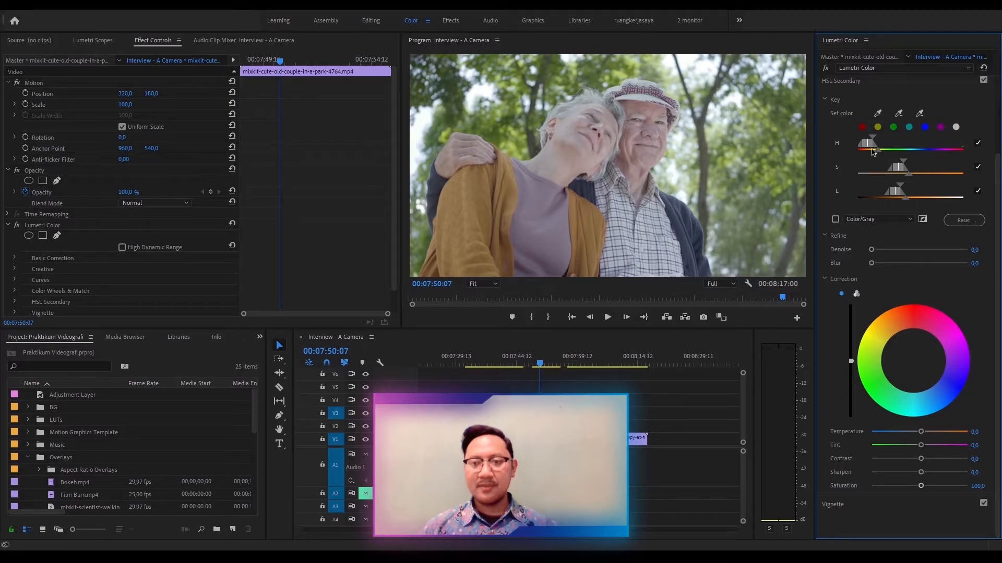
{"action": "left_click", "coordinate": [835, 220]}
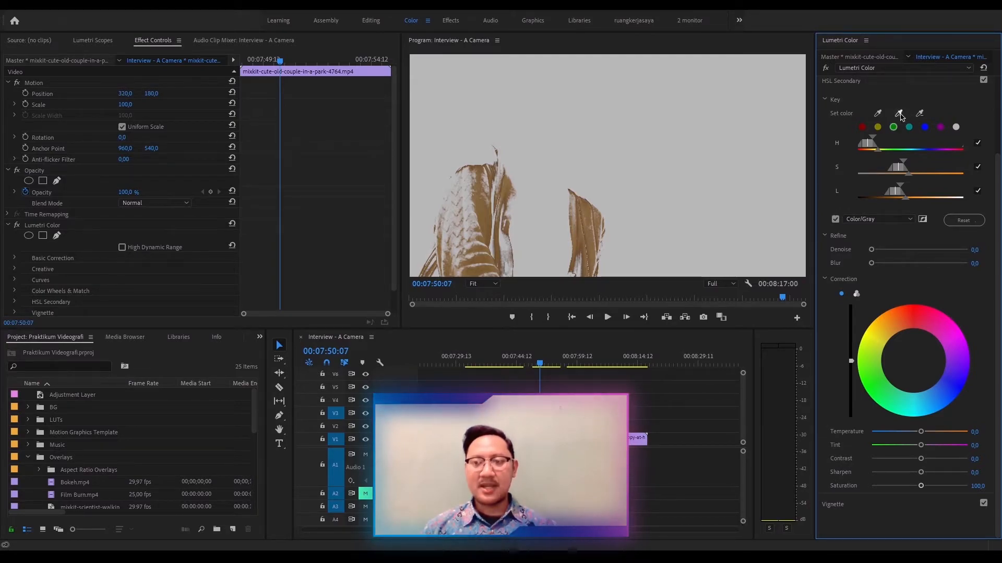
{"action": "left_click", "coordinate": [899, 114]}
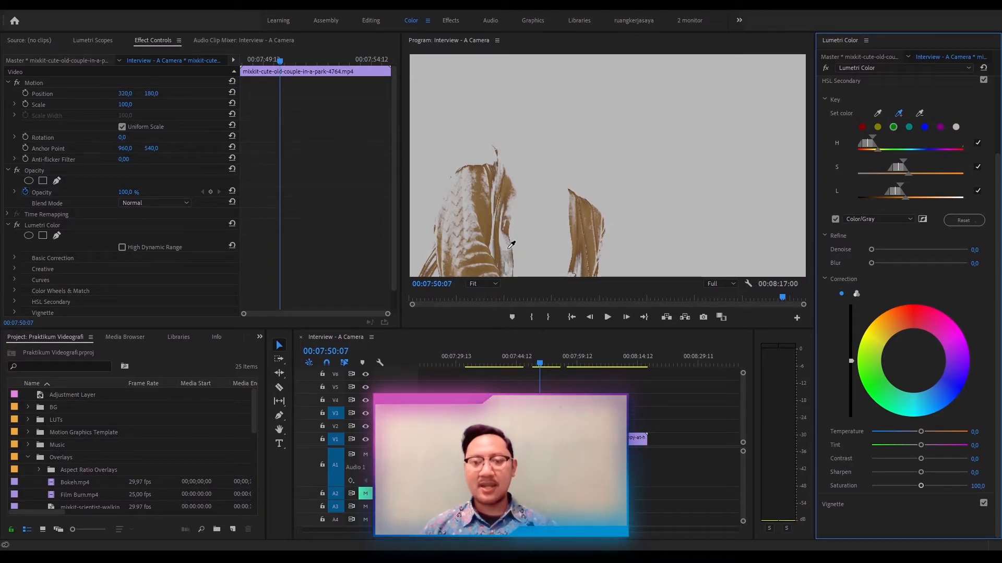
{"action": "left_click", "coordinate": [464, 171]}
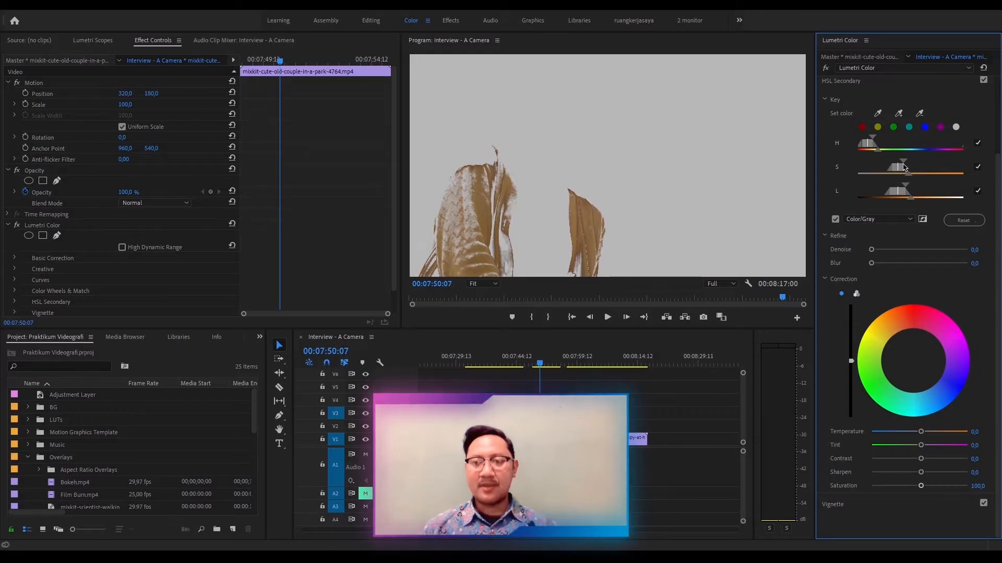
Widen the cardigan key's saturation and luminance ranges, and smooth its unmasked result with Denoise 50.3 and Blur about 0.8.
{"action": "left_click_drag", "start_coordinate": [905, 164], "coordinate": [939, 175]}
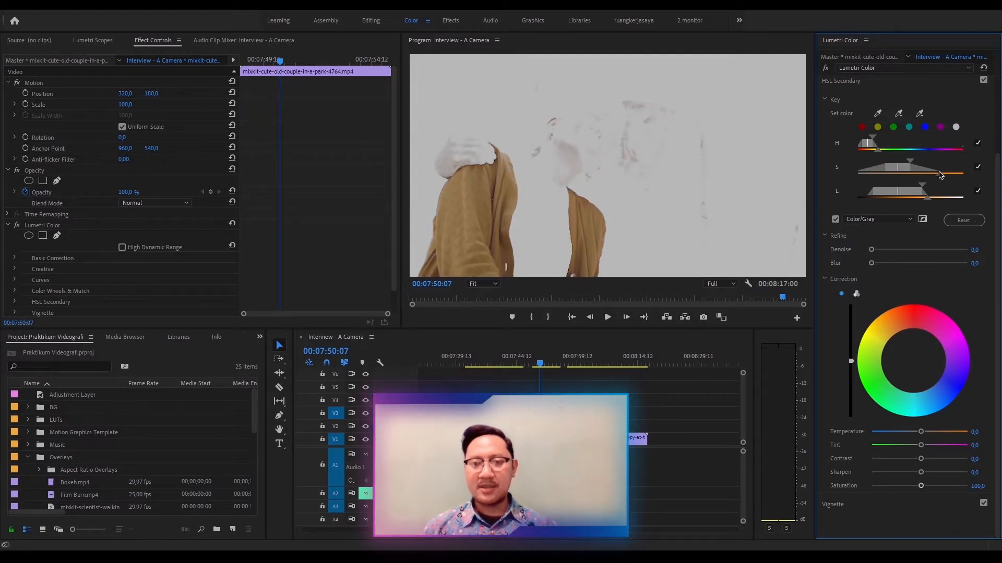
{"action": "left_click_drag", "start_coordinate": [939, 175], "coordinate": [917, 181]}
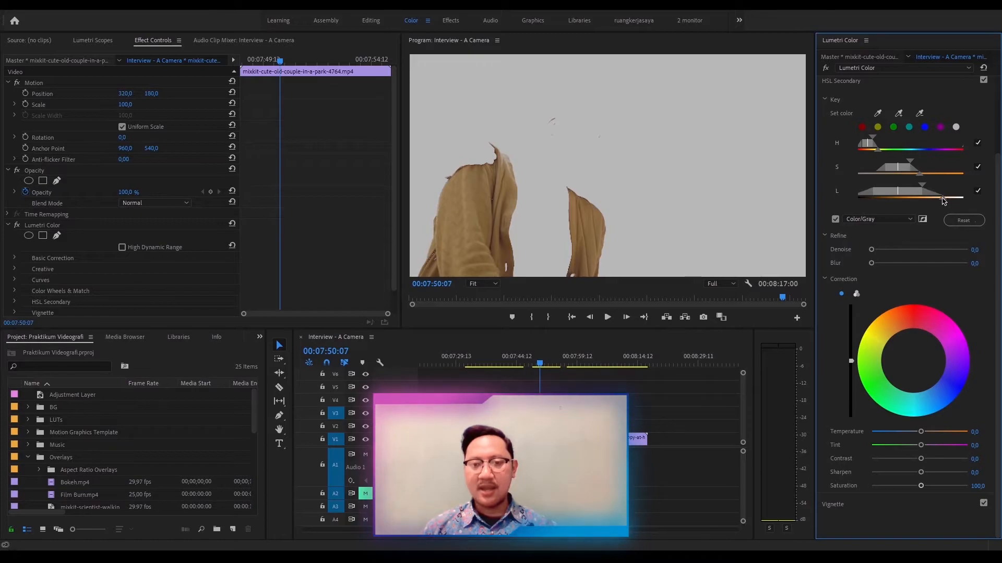
{"action": "left_click", "coordinate": [873, 140]}
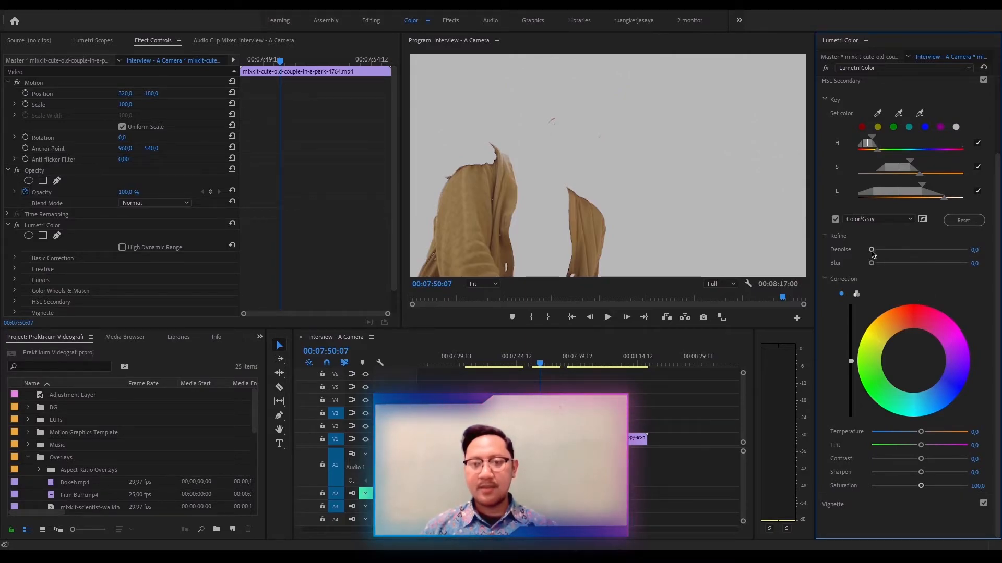
{"action": "left_click_drag", "start_coordinate": [913, 250], "coordinate": [921, 251]}
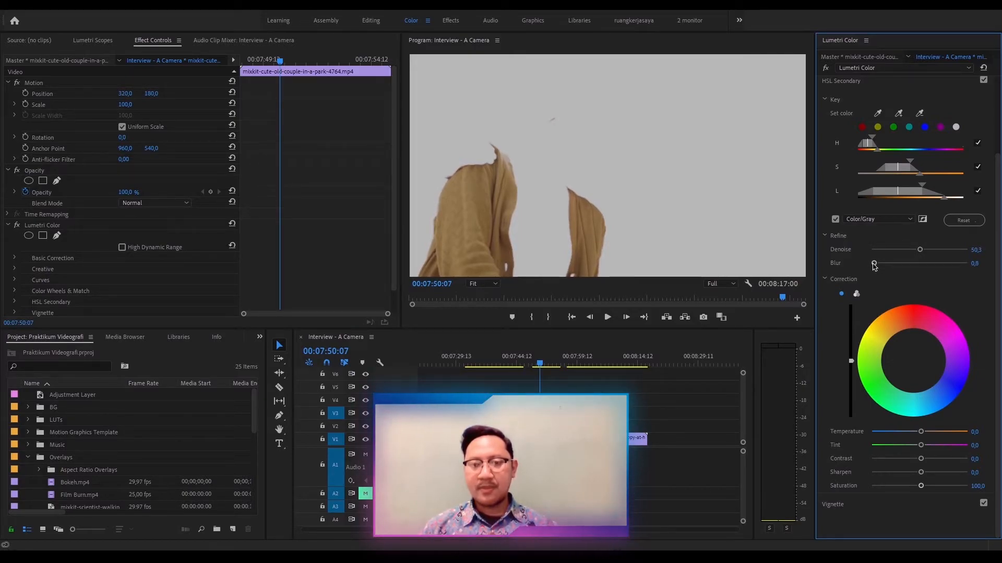
{"action": "left_click", "coordinate": [835, 220]}
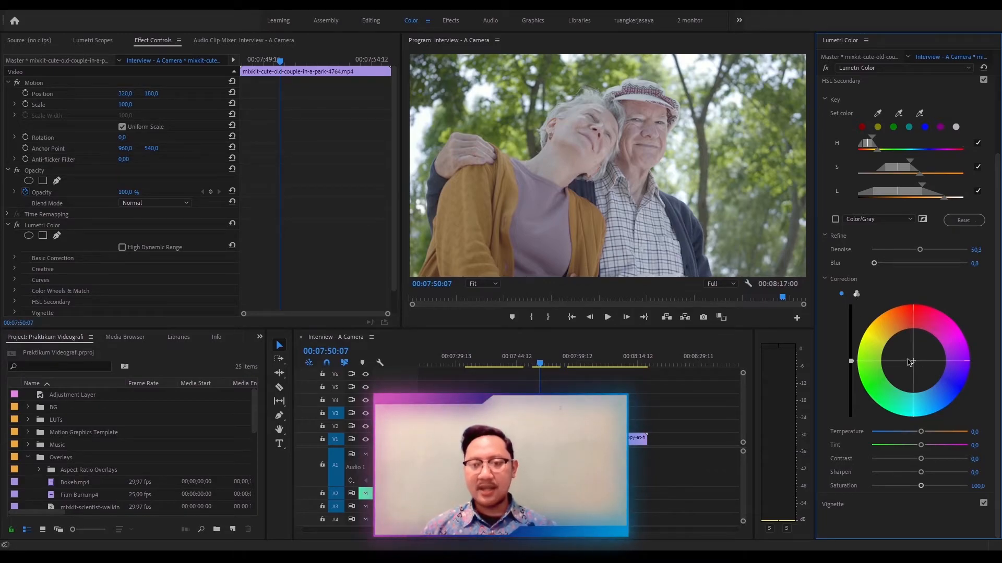
Recolor the keyed cardigan to a slightly darkened purple with the single correction wheel and play back the clip.
{"action": "left_click", "coordinate": [856, 295]}
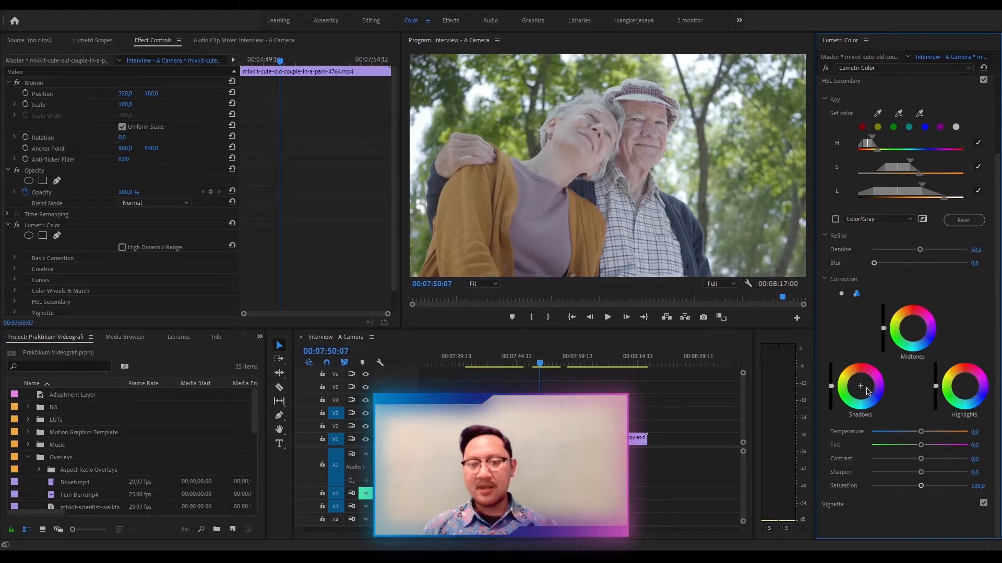
{"action": "left_click", "coordinate": [841, 295]}
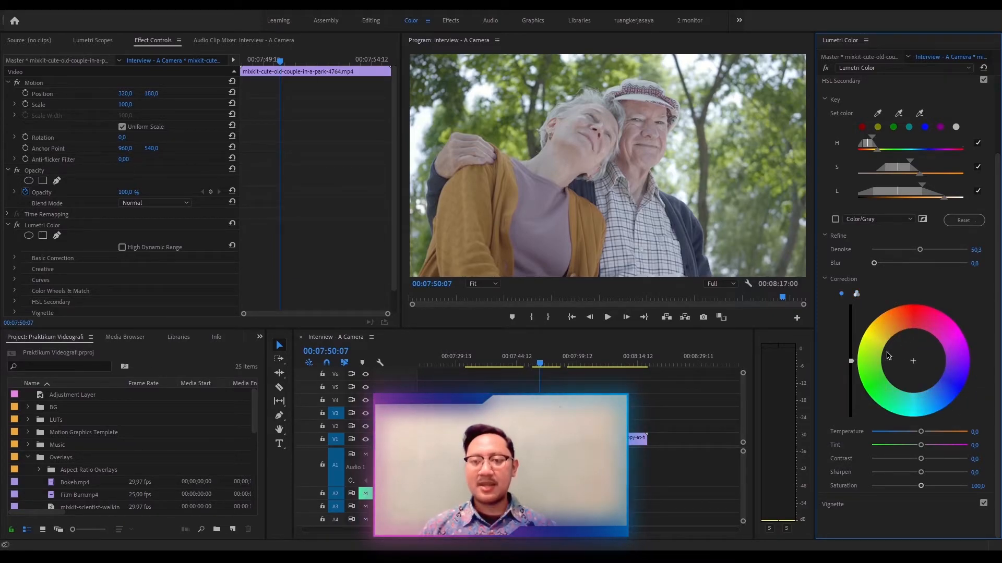
{"action": "left_click", "coordinate": [913, 361]}
{"action": "left_click_drag", "start_coordinate": [913, 361], "coordinate": [945, 378]}
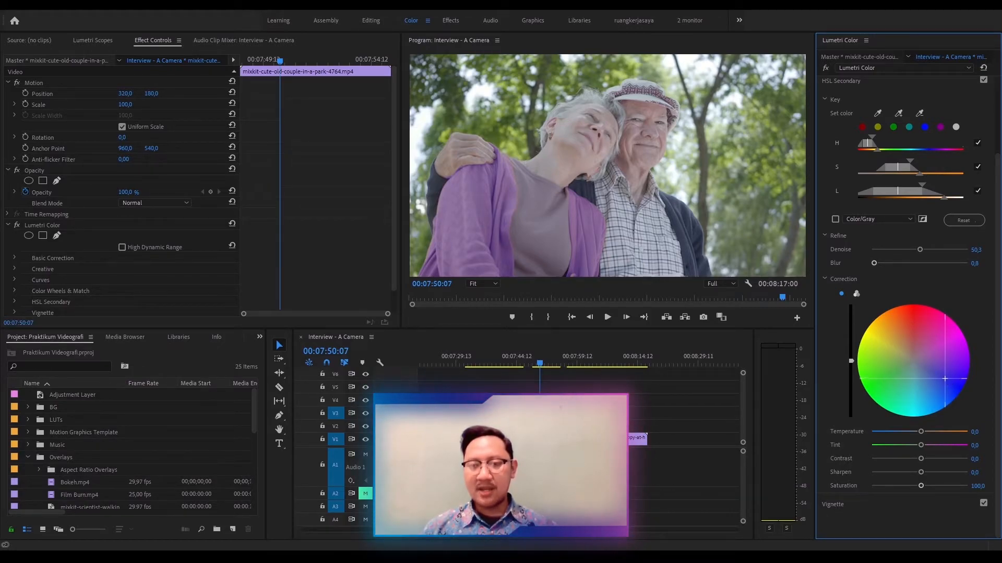
{"action": "left_click_drag", "start_coordinate": [948, 383], "coordinate": [943, 383]}
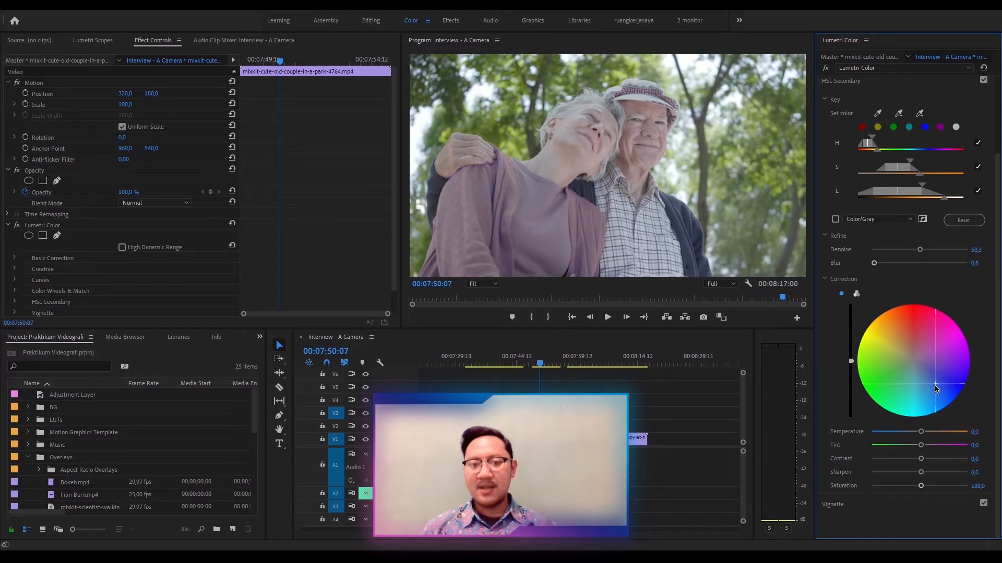
{"action": "left_click_drag", "start_coordinate": [936, 387], "coordinate": [947, 378]}
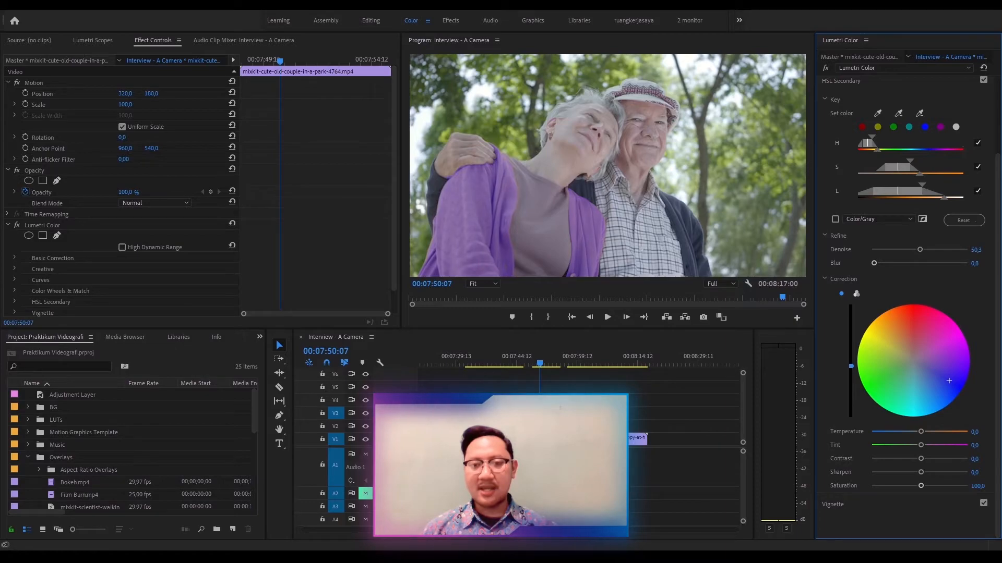
{"action": "left_click", "coordinate": [532, 364]}
{"action": "key", "text": "space"}
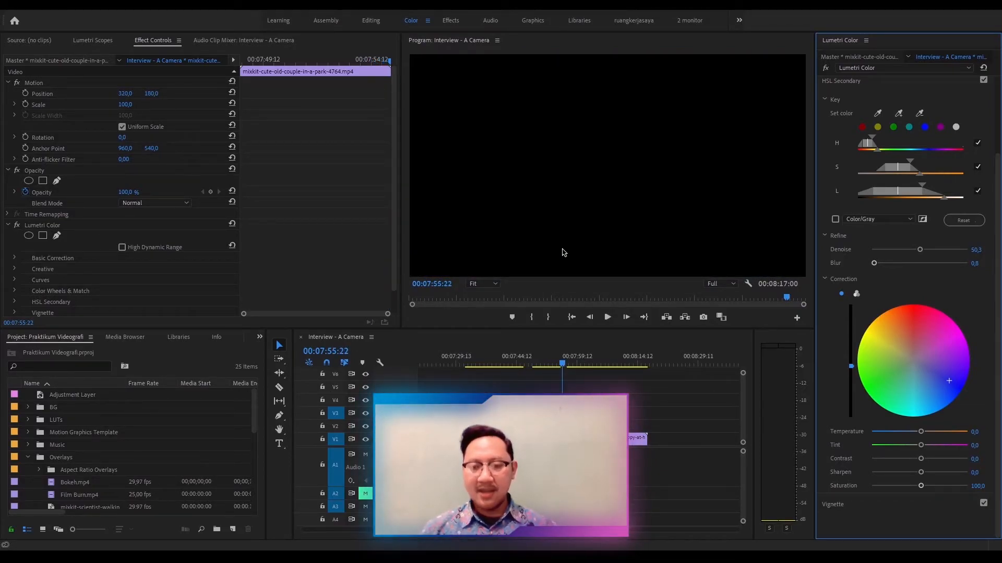
Key the woman's shirt in the dancing clip with the yellow preset color and show the Color/Gray mask.
{"action": "key", "text": "Down"}
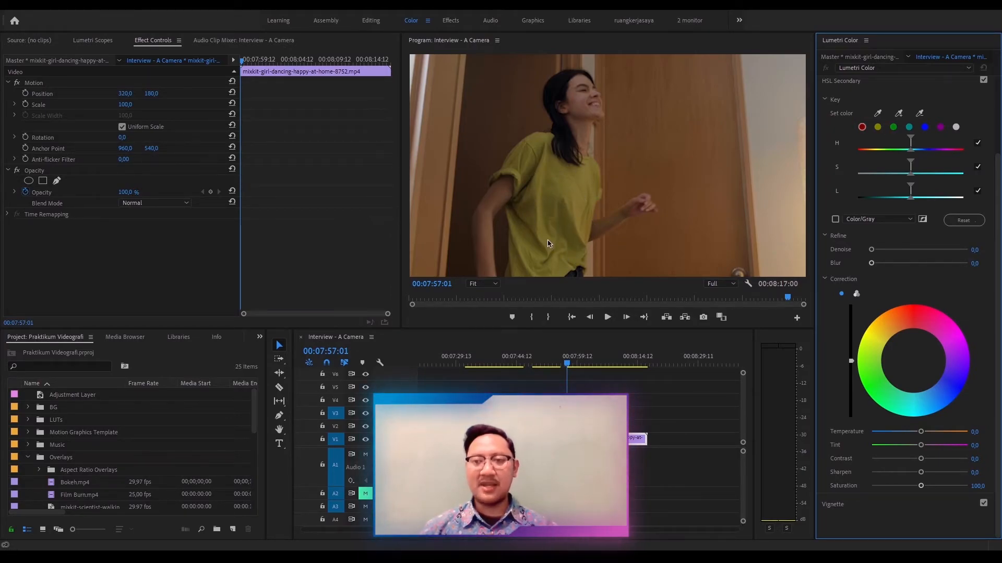
{"action": "left_click", "coordinate": [878, 128]}
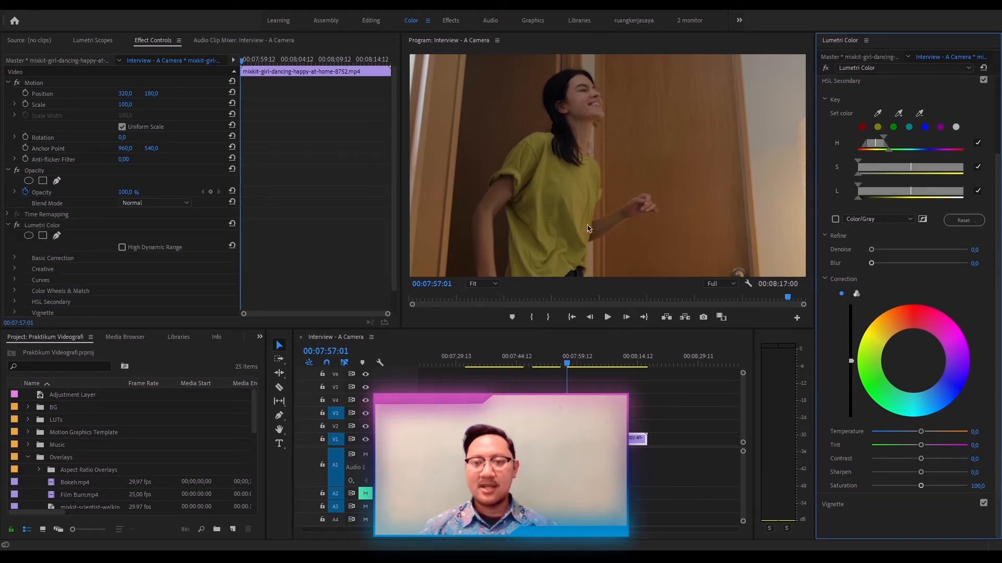
{"action": "left_click", "coordinate": [835, 219]}
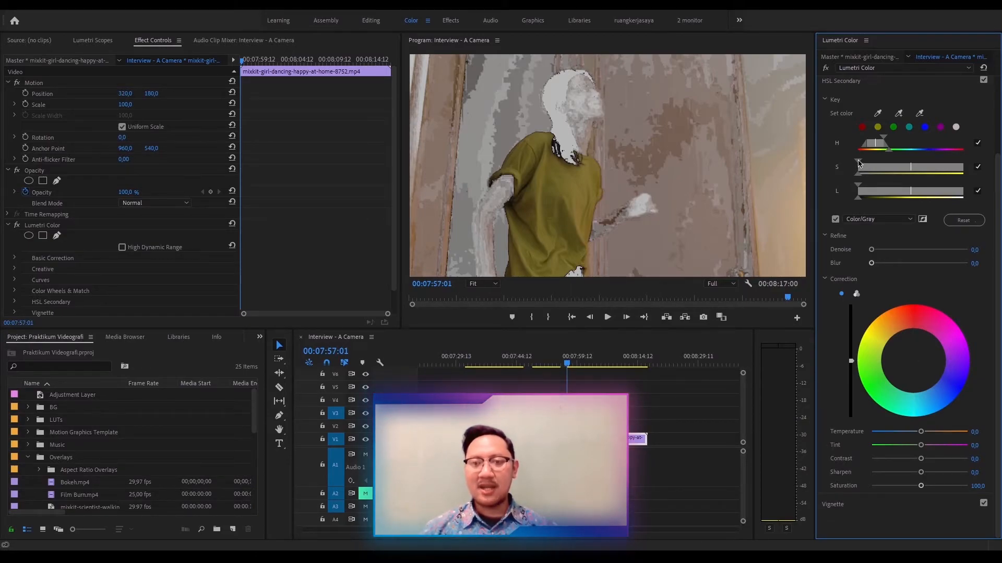
Narrow the shirt key's hue and saturation ranges, leaving the luminance range fully open.
{"action": "left_click_drag", "start_coordinate": [858, 162], "coordinate": [900, 163]}
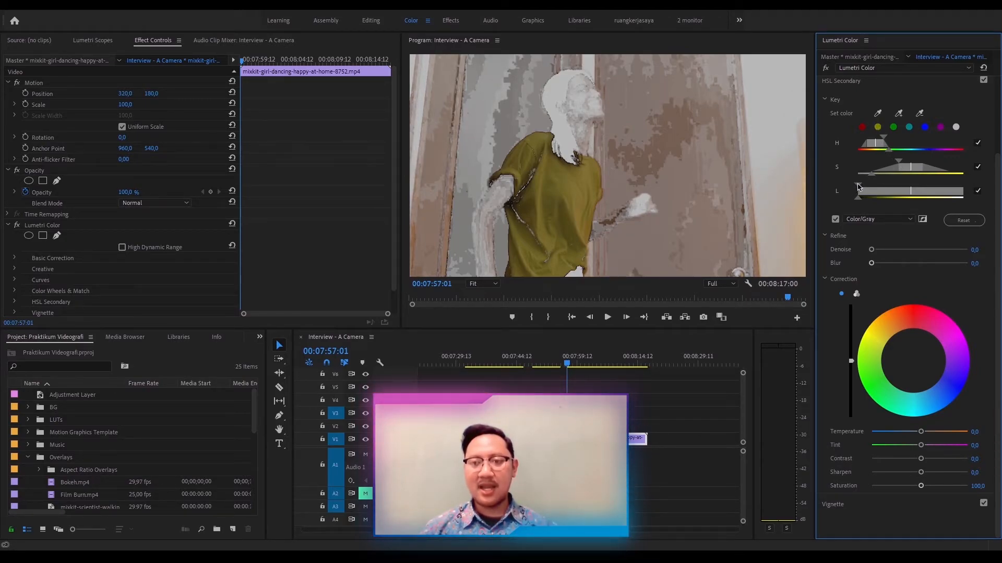
{"action": "left_click_drag", "start_coordinate": [858, 185], "coordinate": [882, 195]}
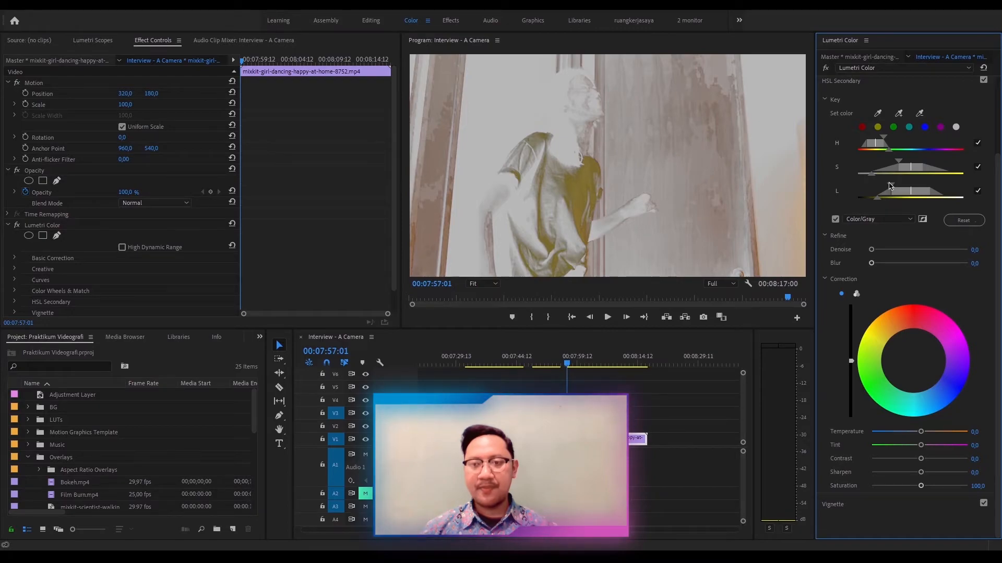
{"action": "left_click_drag", "start_coordinate": [892, 187], "coordinate": [887, 189]}
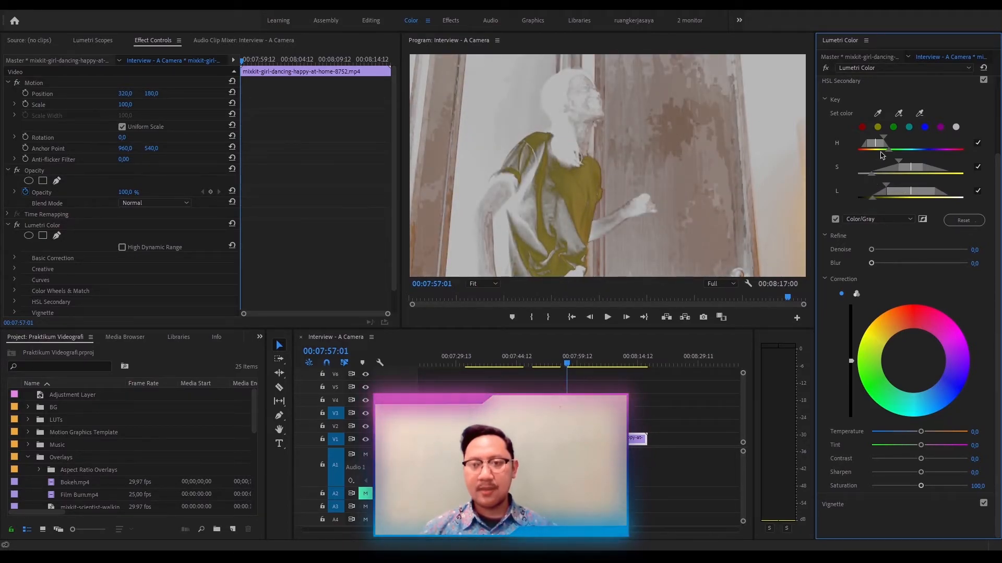
{"action": "left_click_drag", "start_coordinate": [885, 141], "coordinate": [878, 144]}
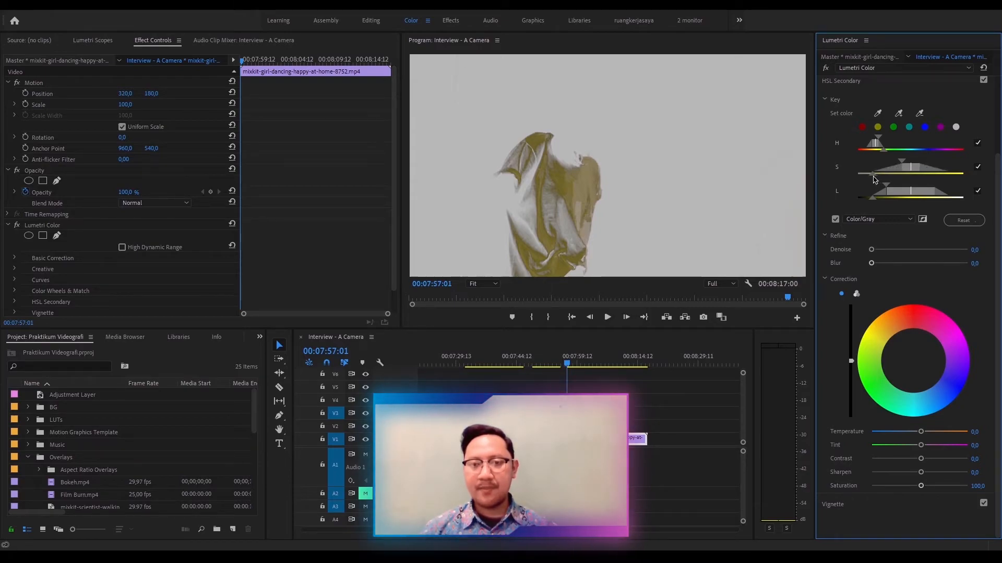
{"action": "left_click_drag", "start_coordinate": [885, 188], "coordinate": [858, 197]}
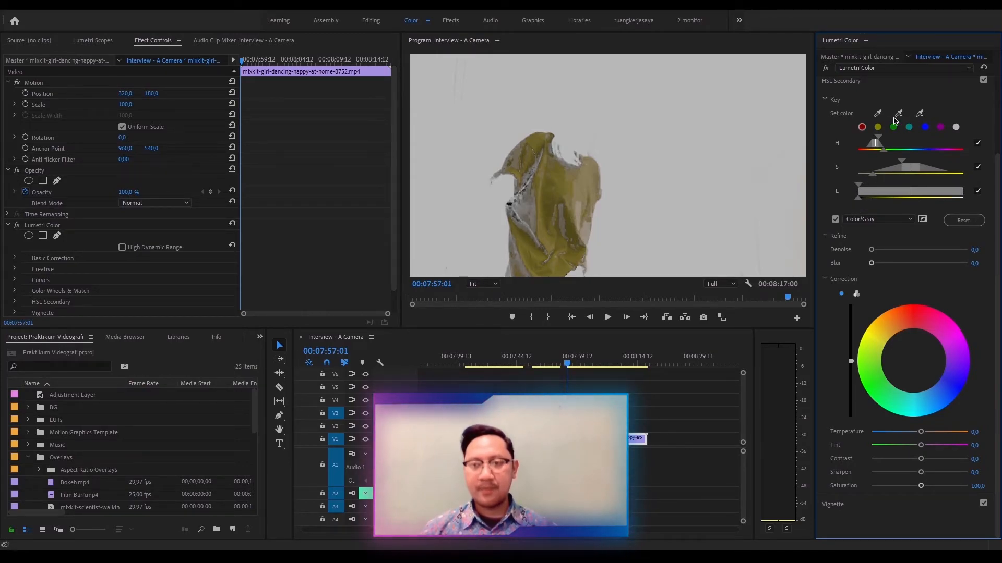
Trim the darkest luminance from the shirt key and refine it with Denoise 83.8 and Blur 1.1.
{"action": "left_click", "coordinate": [531, 213]}
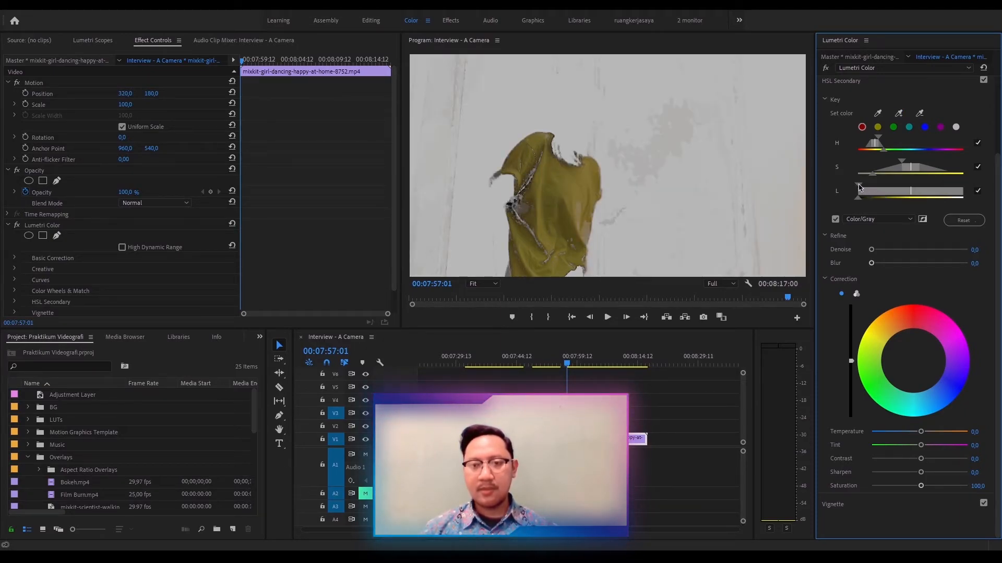
{"action": "left_click_drag", "start_coordinate": [859, 186], "coordinate": [868, 186]}
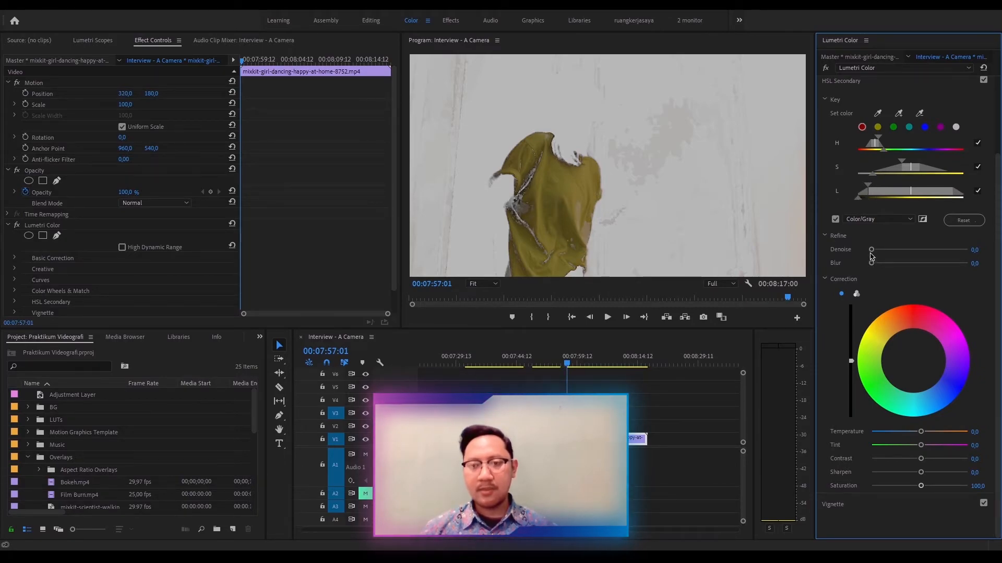
{"action": "left_click_drag", "start_coordinate": [871, 251], "coordinate": [952, 253]}
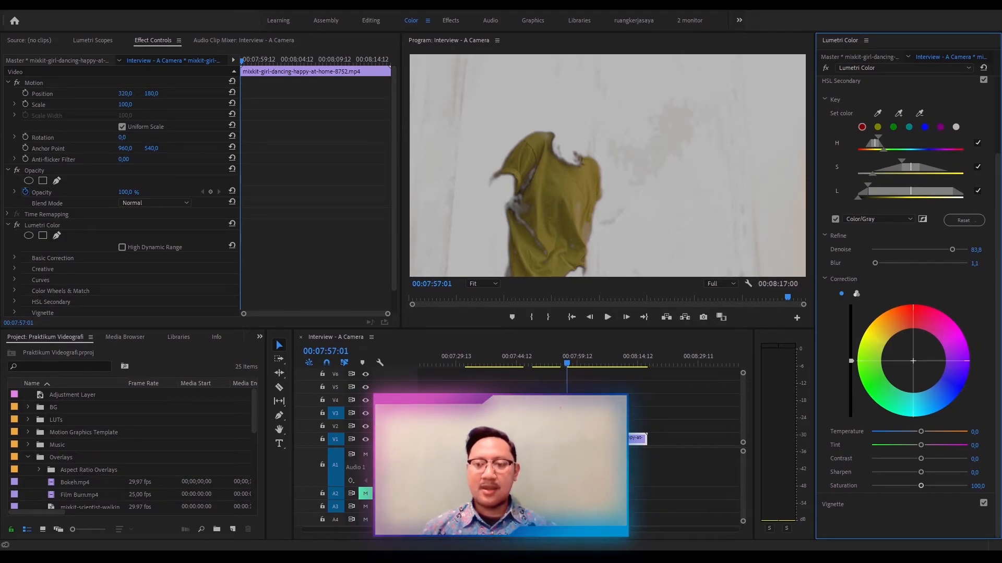
Shift the keyed shirt to orange on the correction wheel, and play the clip with the mask preview off.
{"action": "left_click_drag", "start_coordinate": [912, 360], "coordinate": [914, 336]}
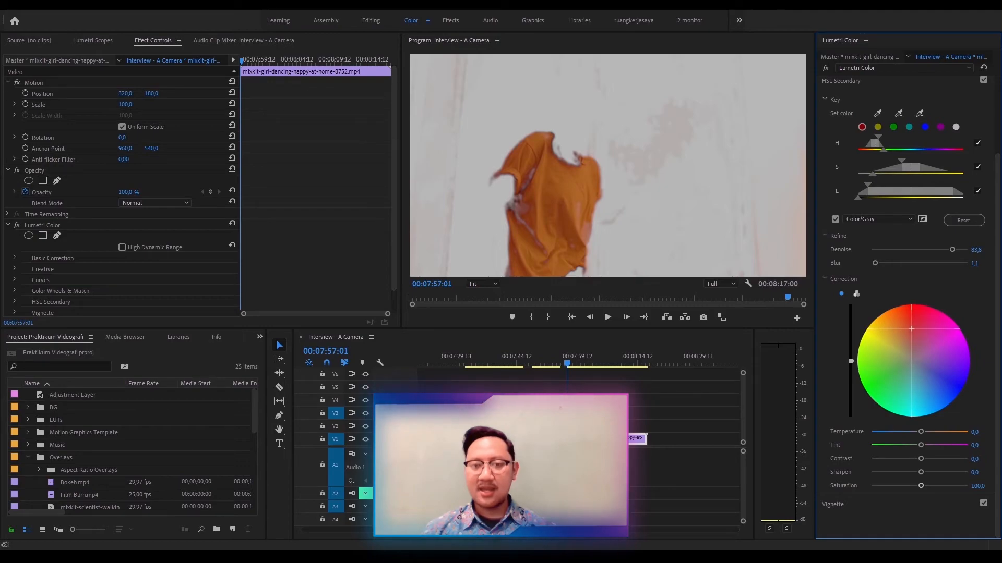
{"action": "left_click", "coordinate": [835, 219]}
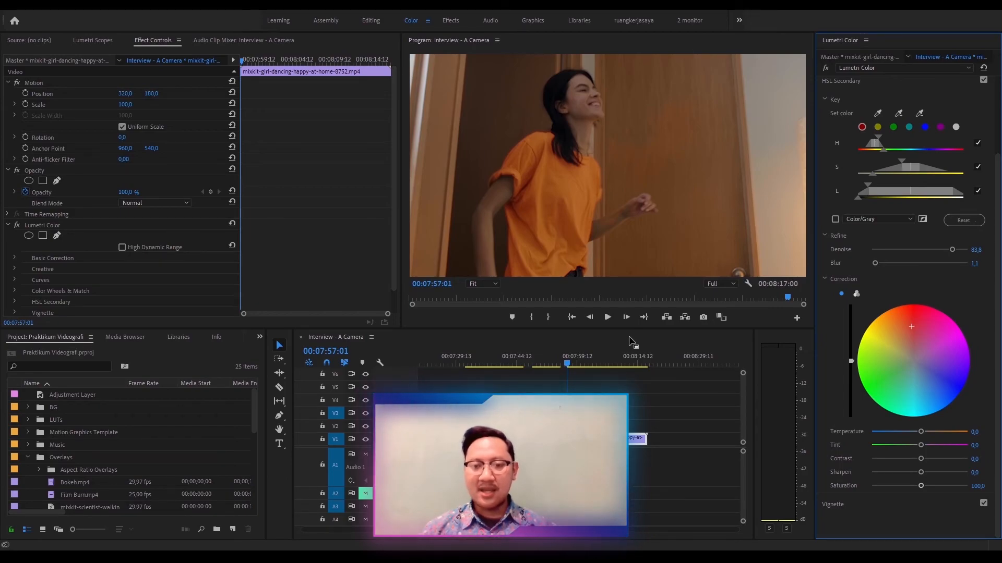
{"action": "key", "text": "space"}
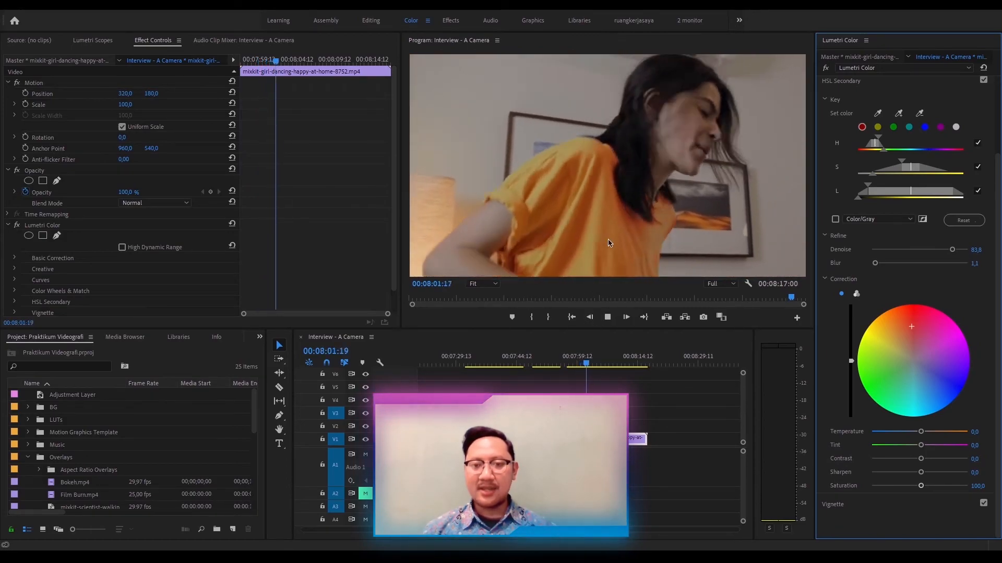
Review the orange shirt in playback, and compare a paused frame with the HSL Secondary correction off and back on.
{"action": "key", "text": "space"}
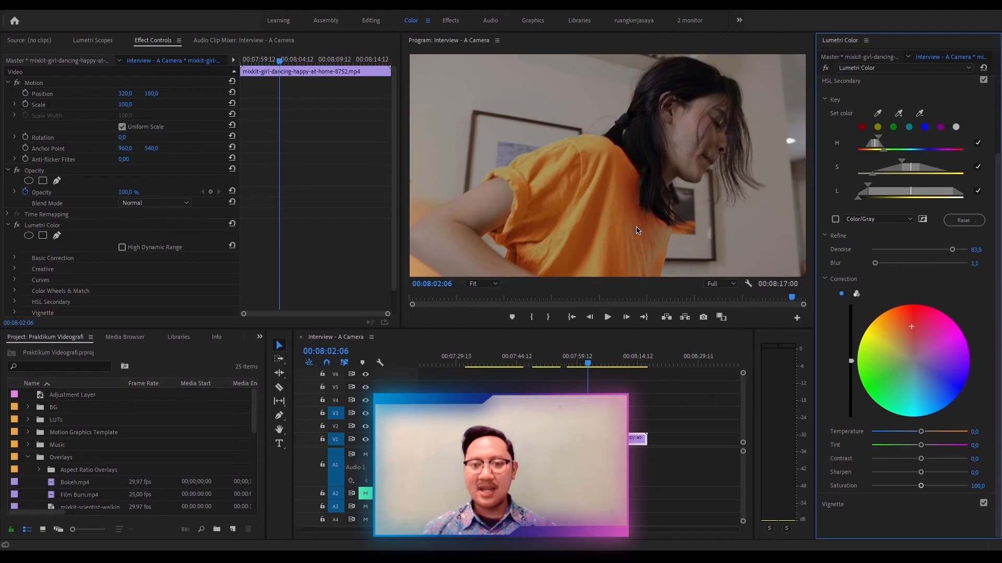
{"action": "key", "text": "space"}
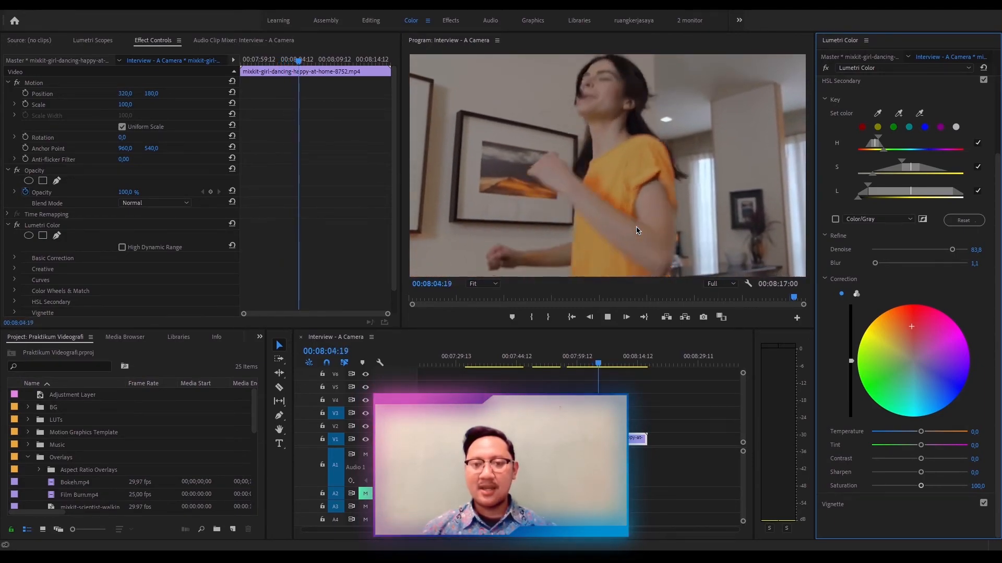
{"action": "key", "text": "space"}
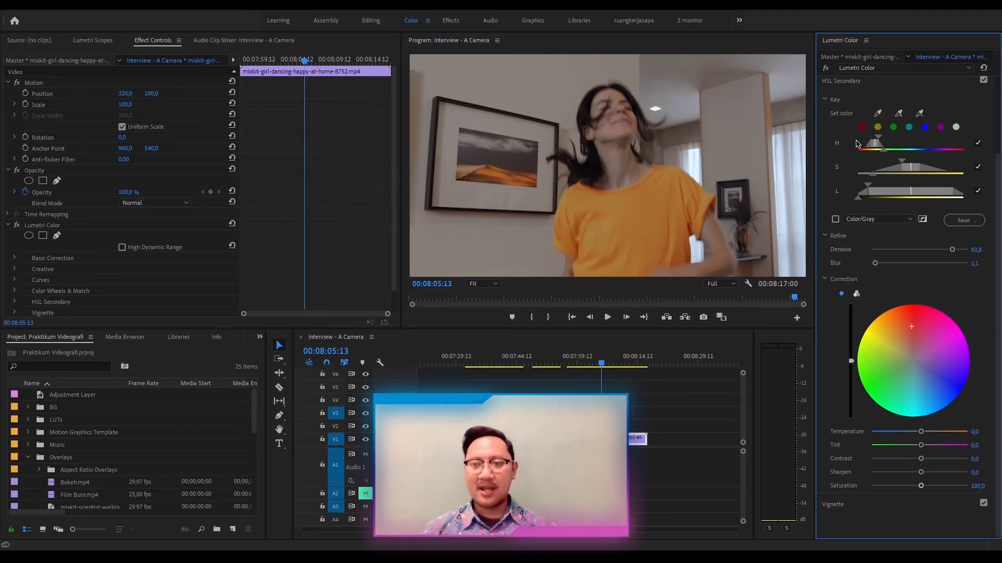
{"action": "left_click", "coordinate": [983, 80]}
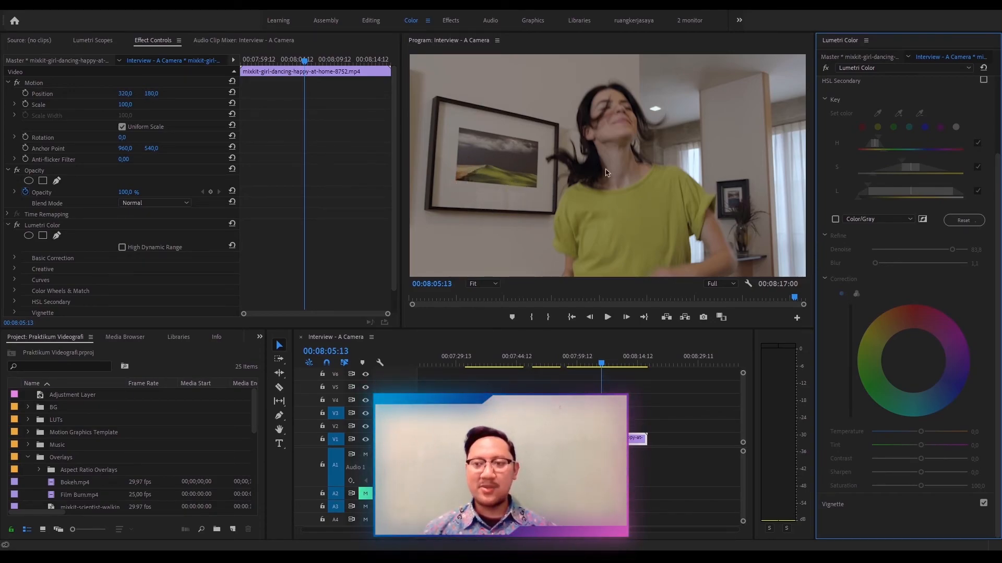
{"action": "left_click", "coordinate": [983, 81]}
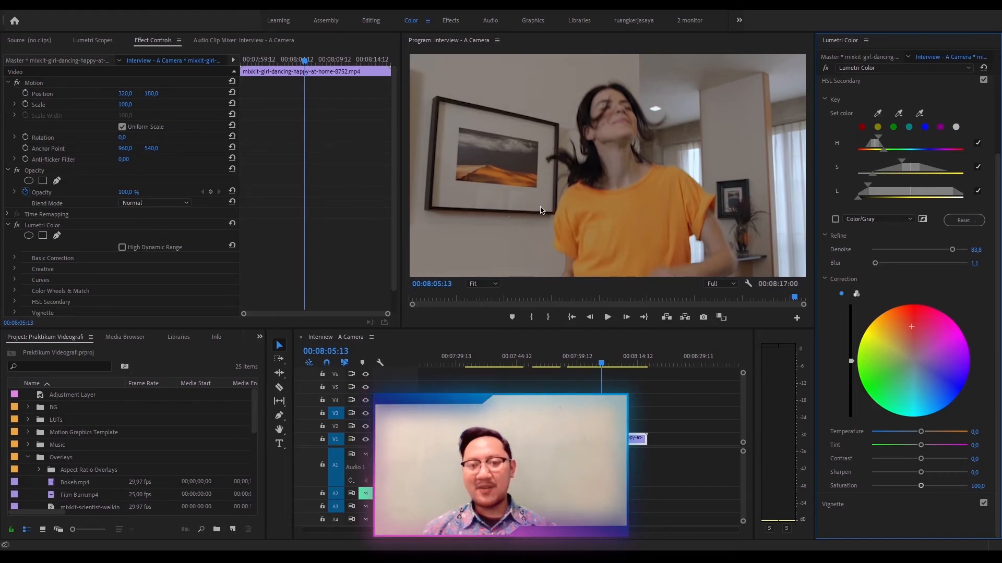
Play the rest of the dancing clip, pausing near its end to check the wall and picture frames for orange spill.
{"action": "key", "text": "space"}
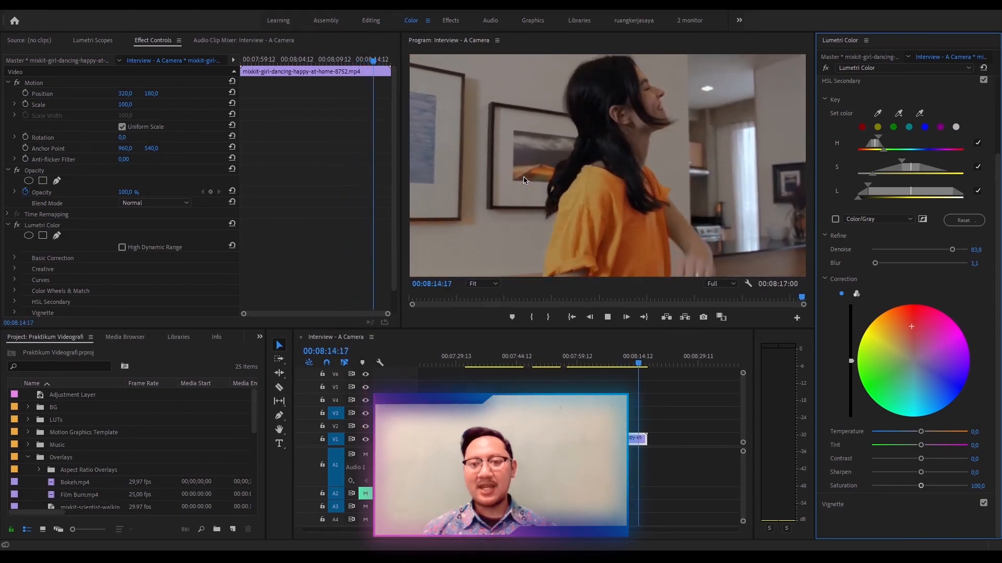
{"action": "key", "text": "space"}
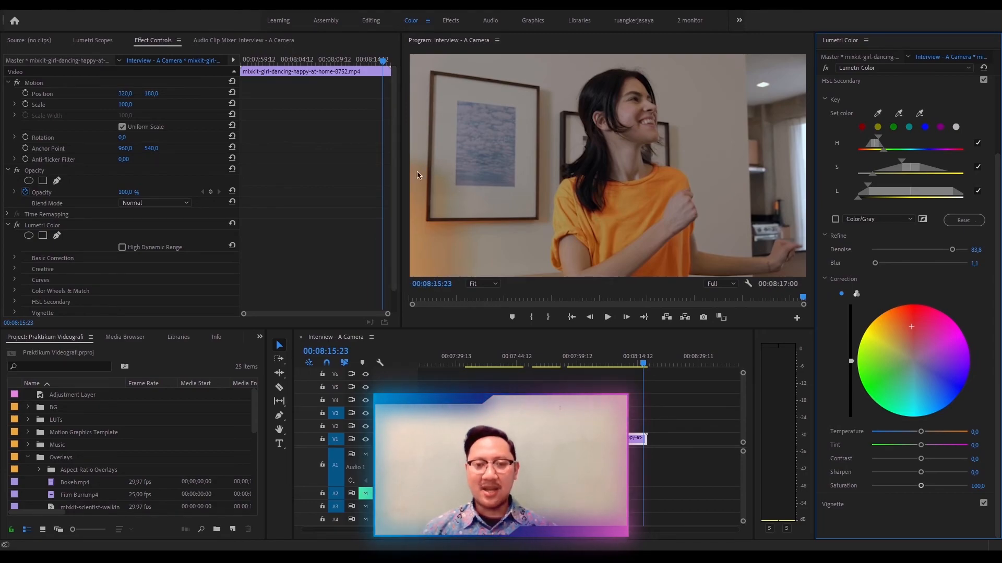
{"action": "key", "text": "space"}
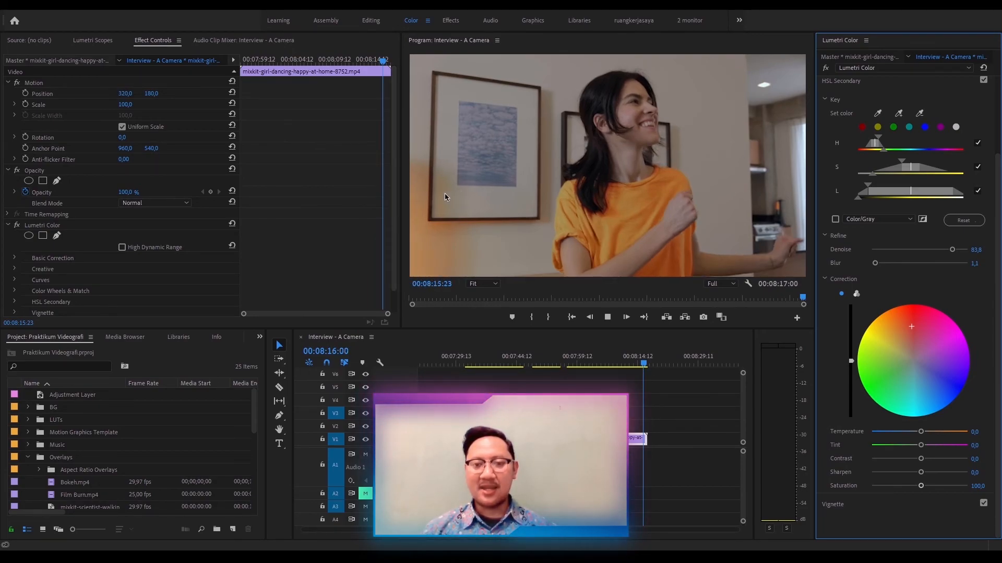